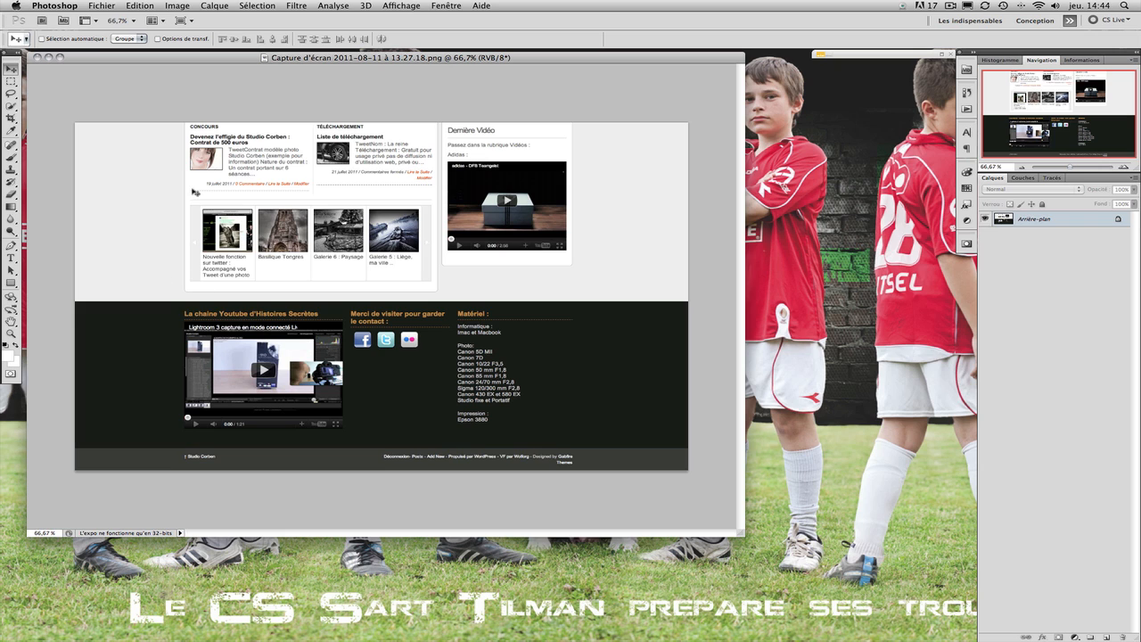
left_click(178, 5)
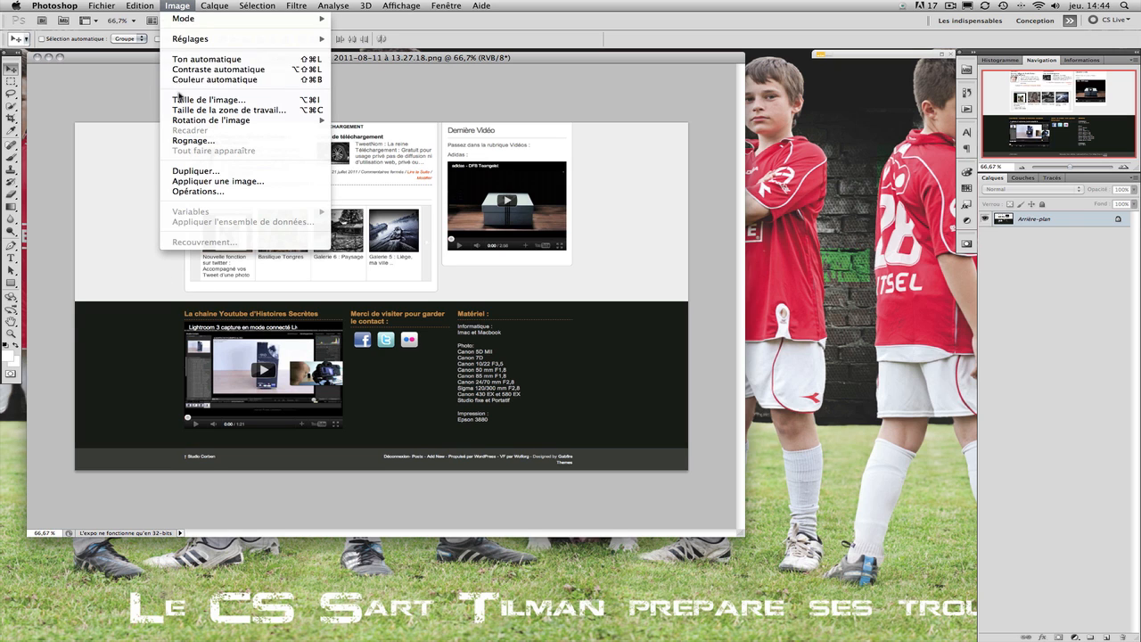
left_click(181, 98)
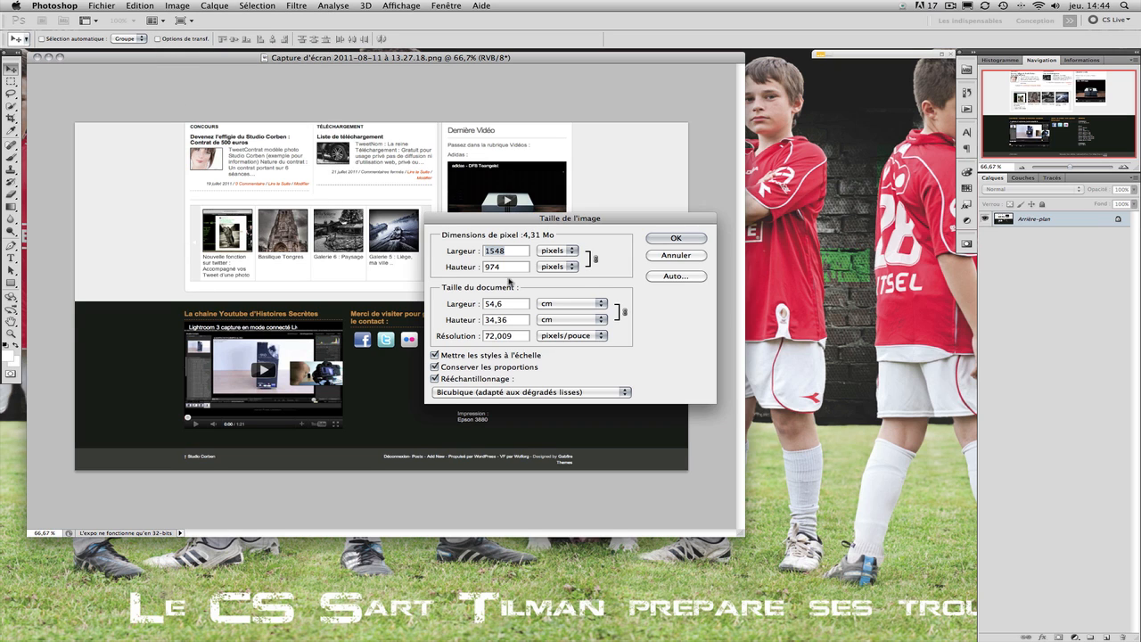
left_click(668, 255)
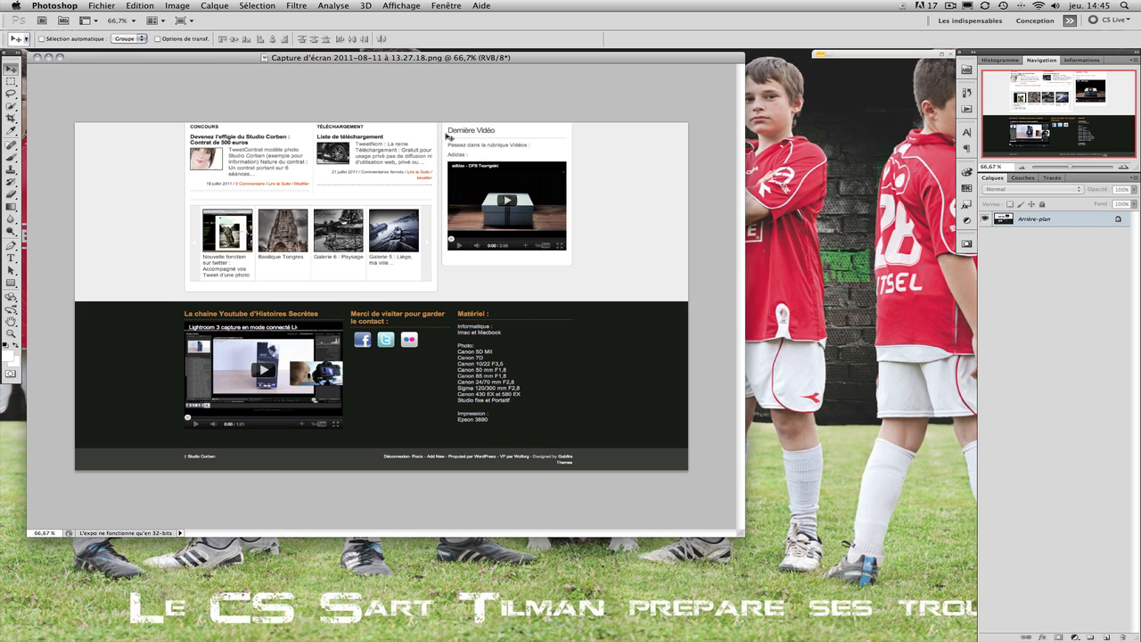
Step: Resize the screenshot to 800 pixels wide with proportions constrained, and undo the resize
left_click(185, 7)
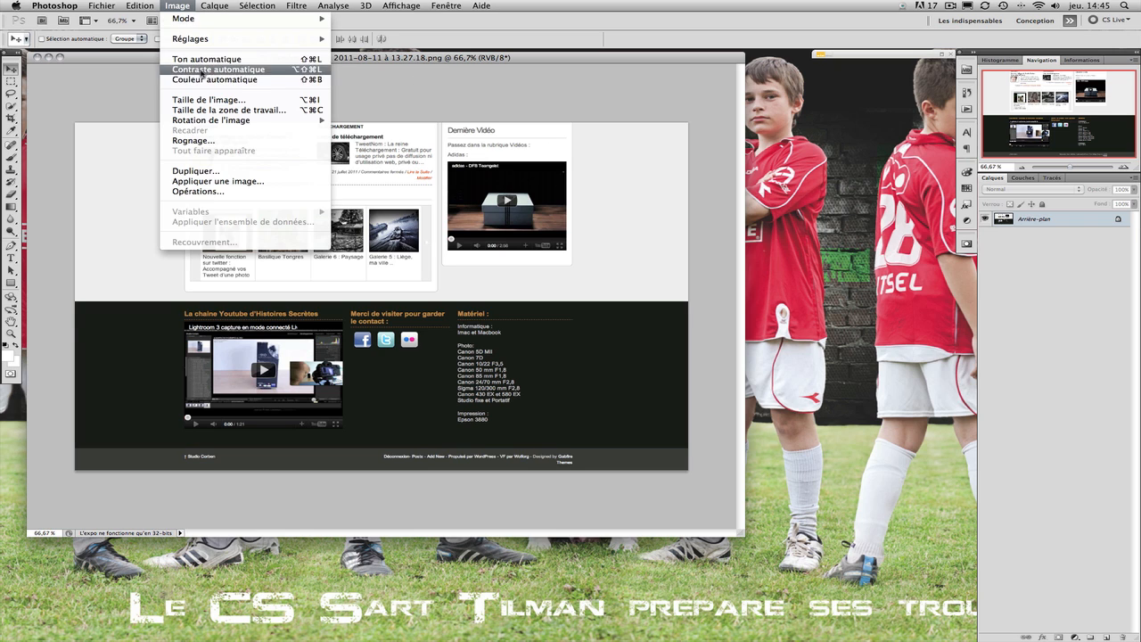
left_click(209, 100)
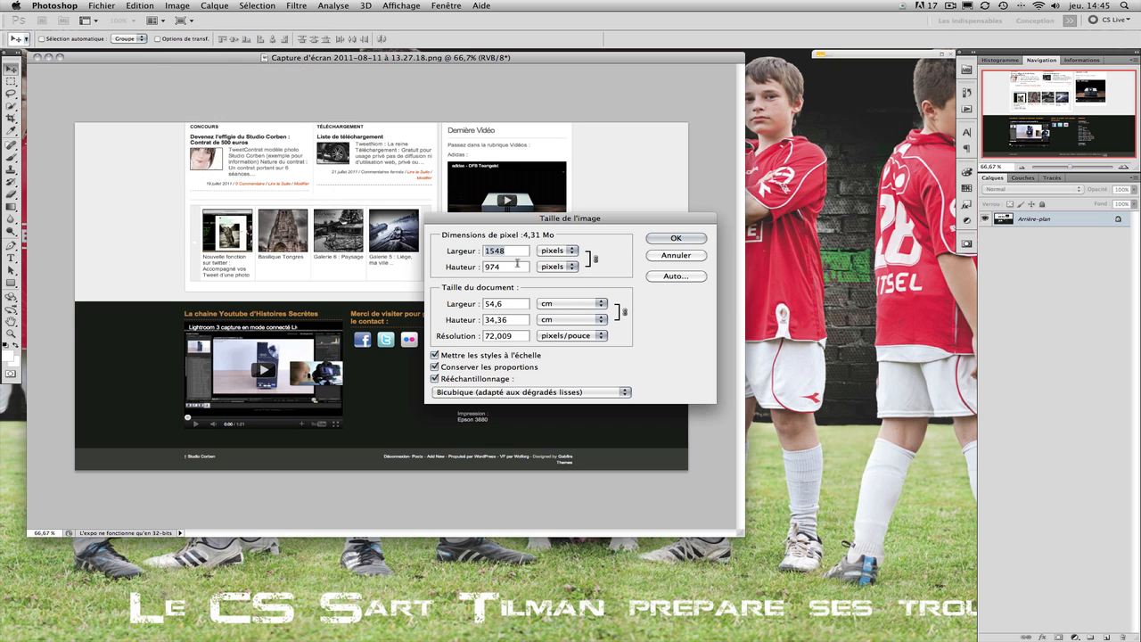
type("800")
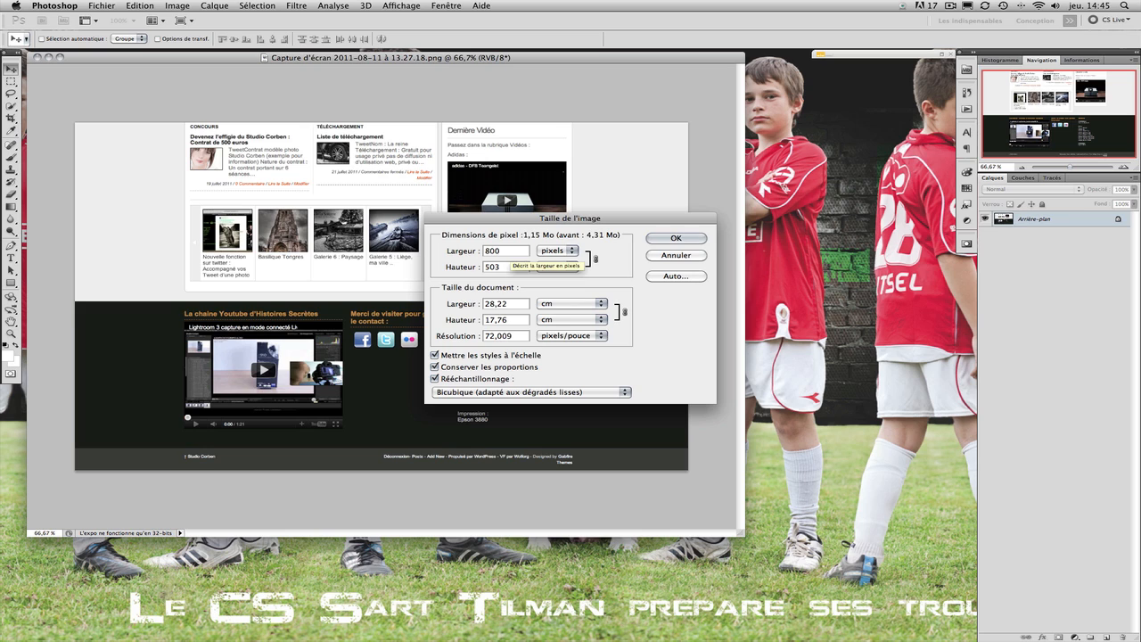
left_click(684, 239)
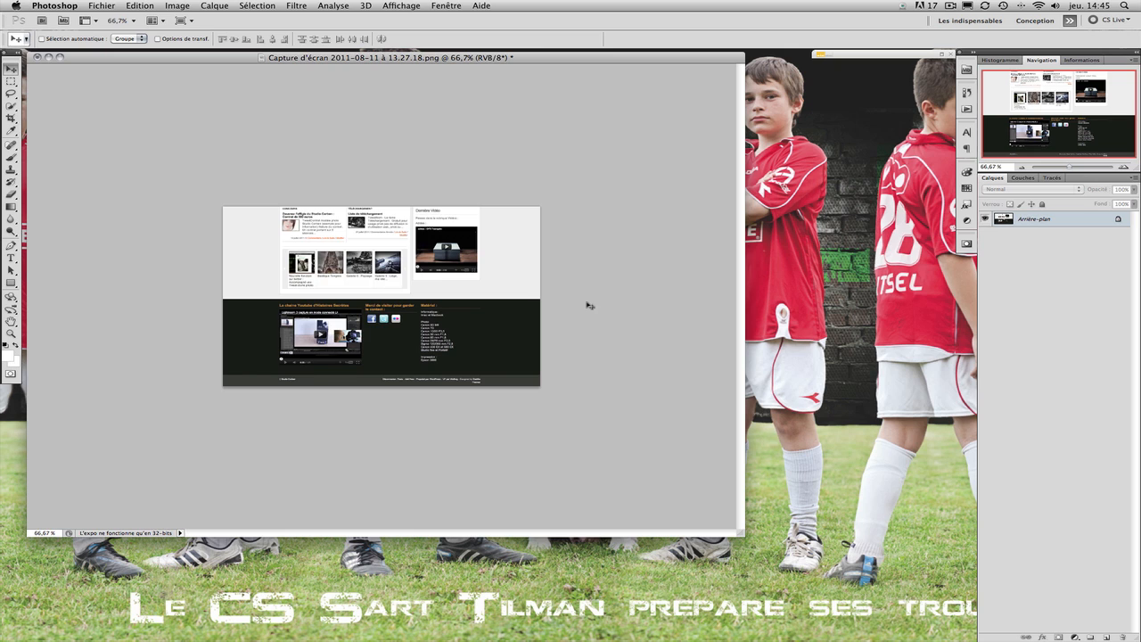
key("super+z")
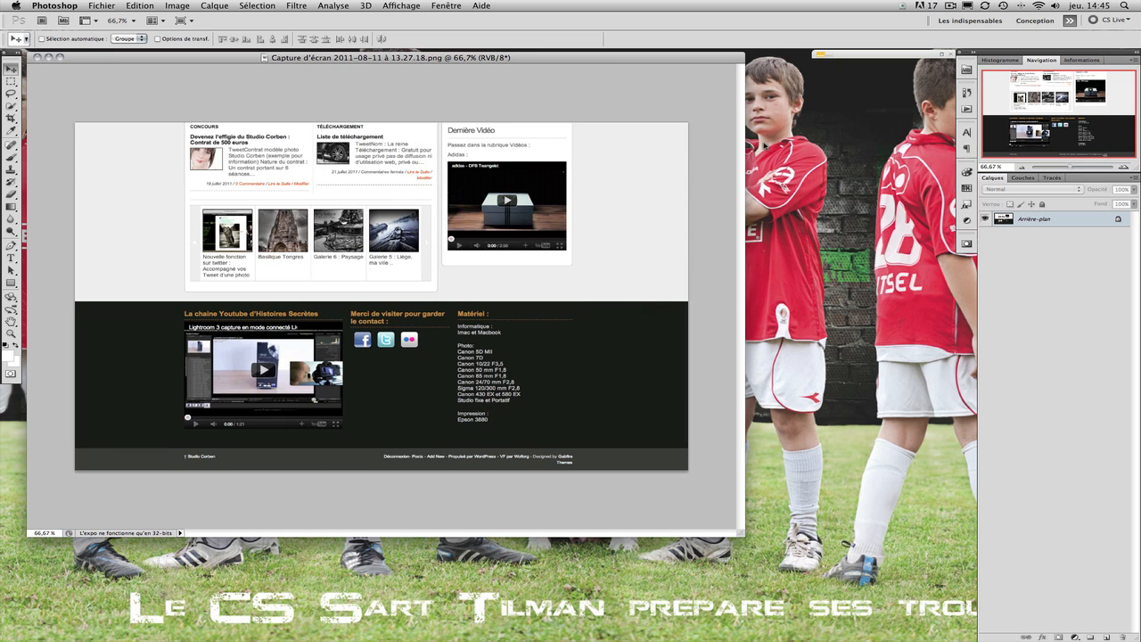
Step: Play the existing action "Redim 800px de largeur" on the screenshot, and undo its effect
left_click(966, 108)
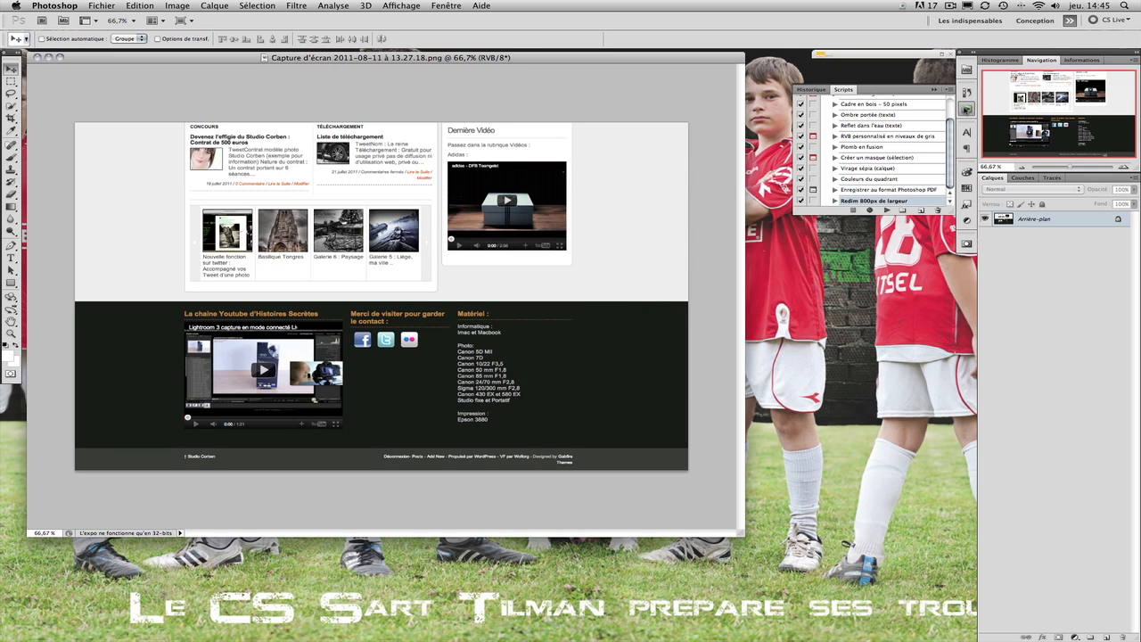
left_click(887, 211)
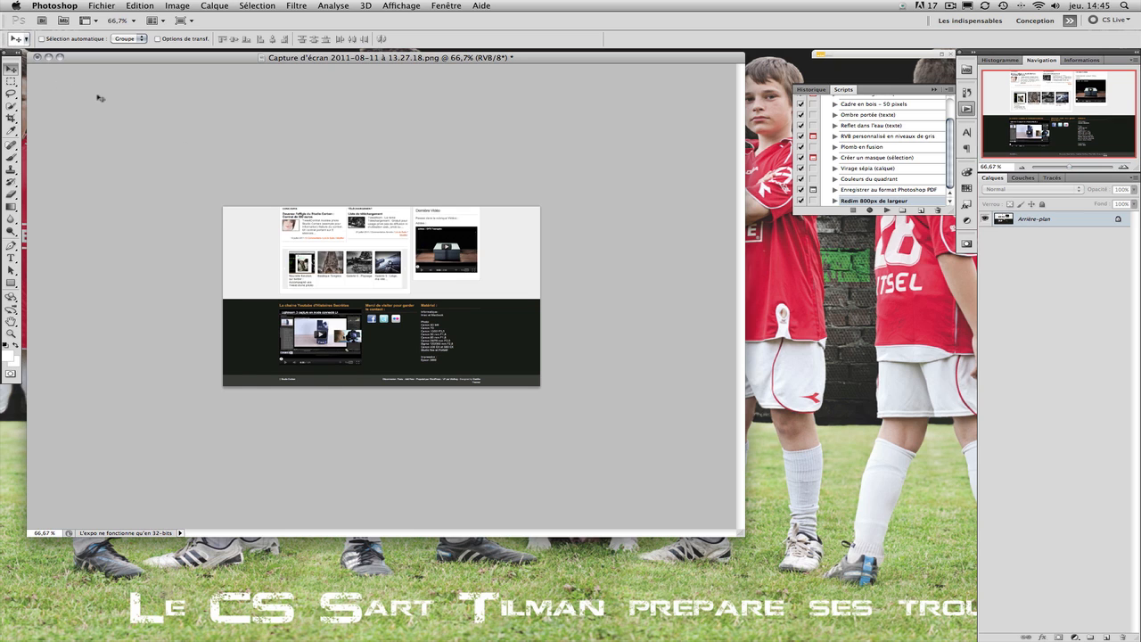
key("super+z")
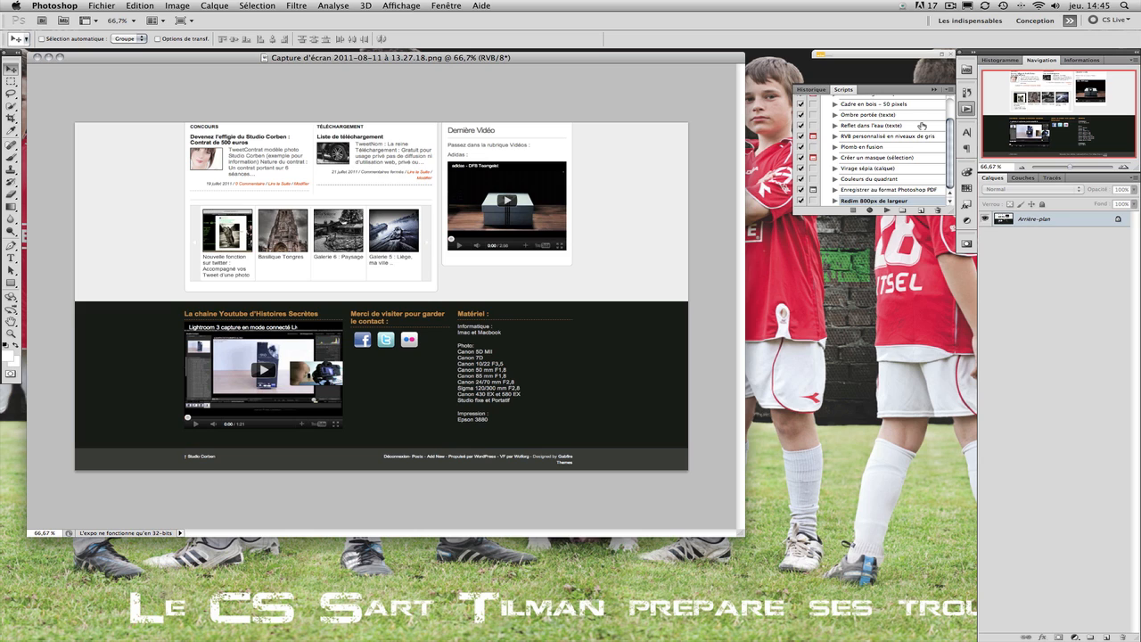
left_click(951, 6)
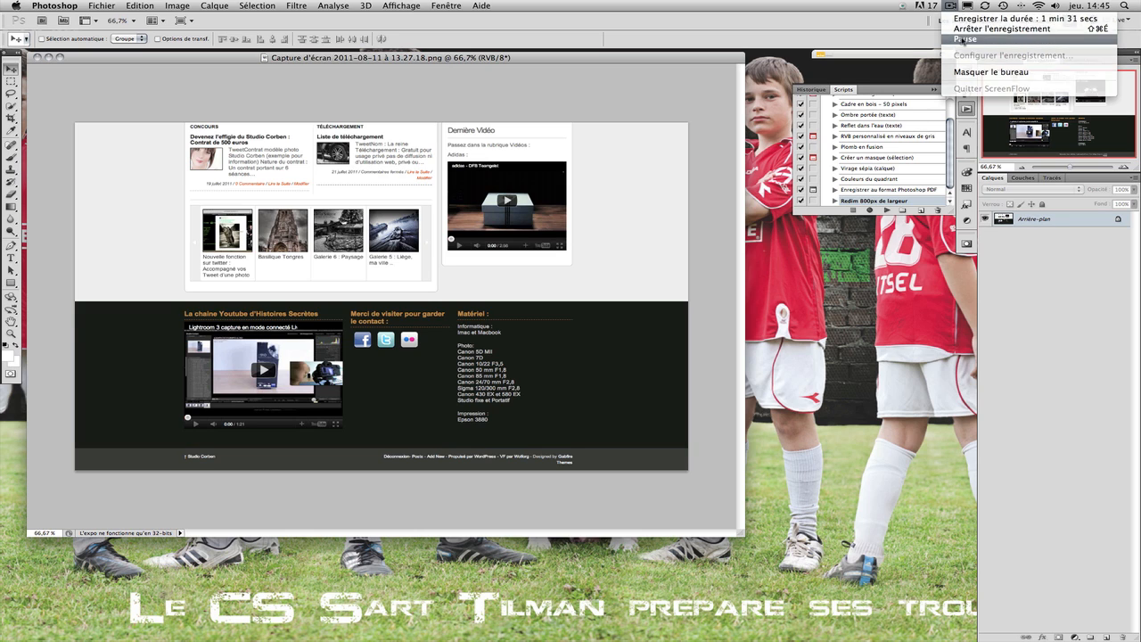
left_click(964, 38)
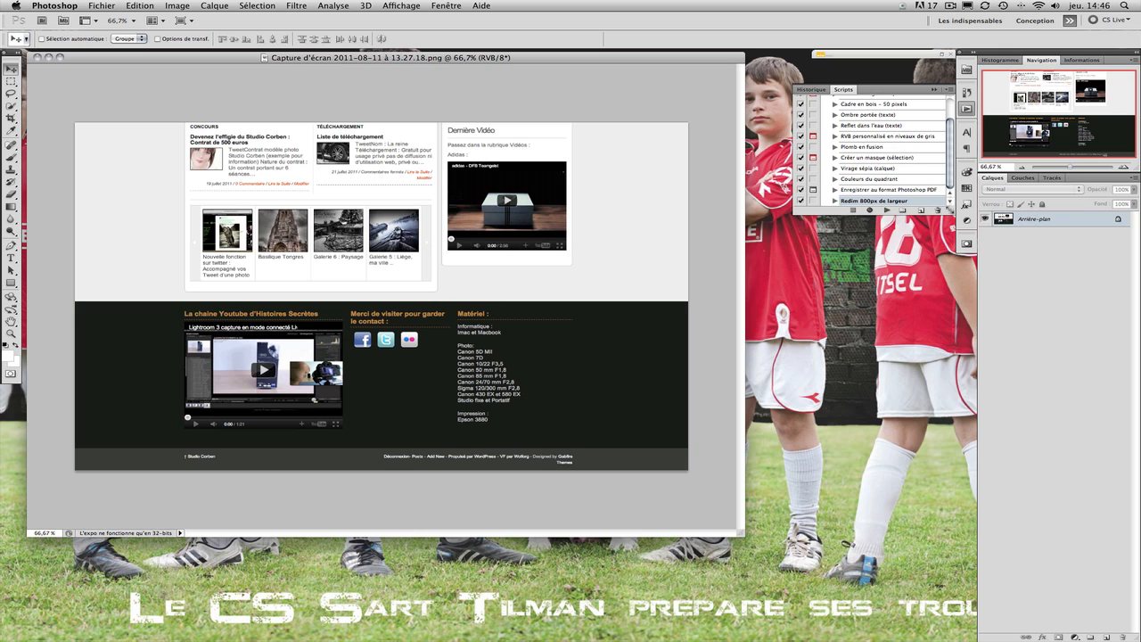
Step: Delete the action "Redim 800px de largeur" and create a new one named "Redim photo 800px de largeur" in the set Scripts par défaut
left_click_drag(891, 202, 940, 211)
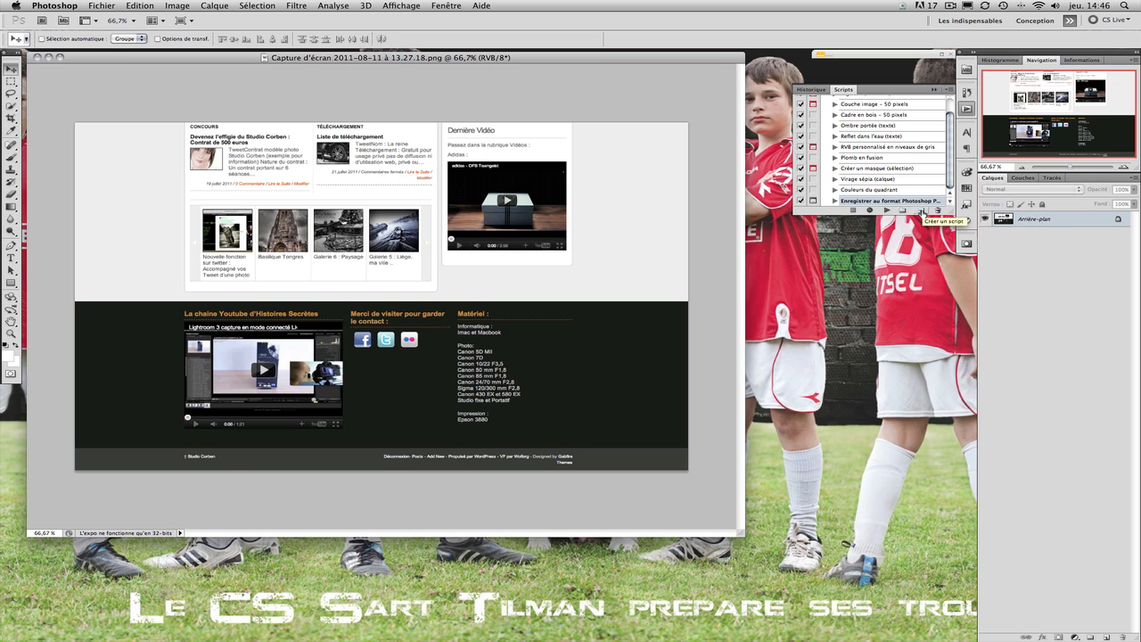
left_click(921, 211)
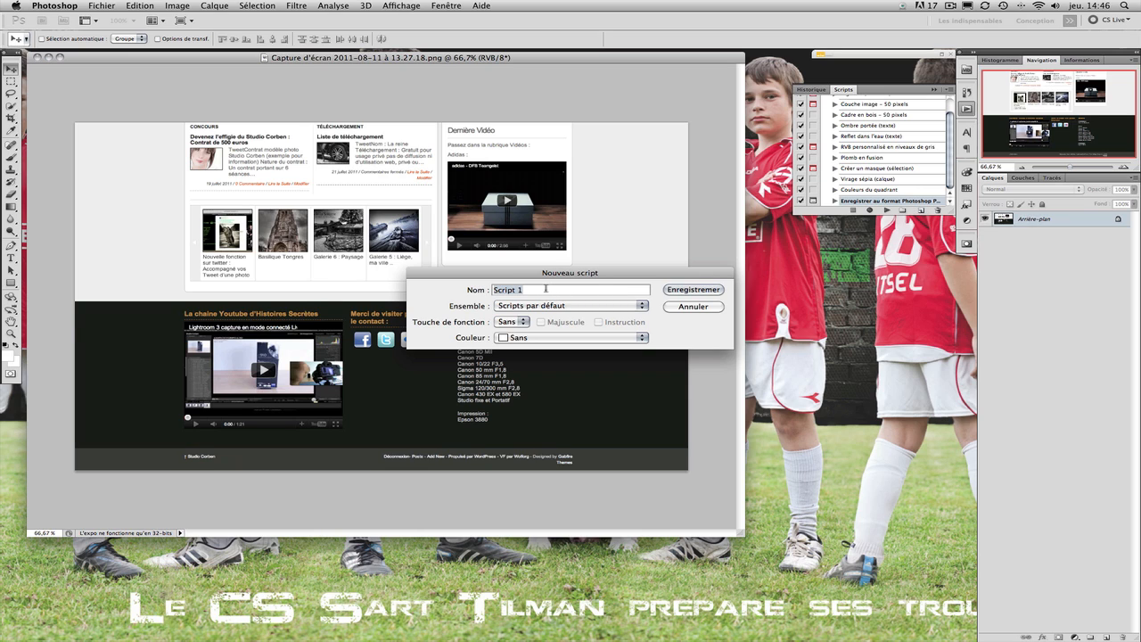
type("Redim ph")
type("rgeur")
key("Return")
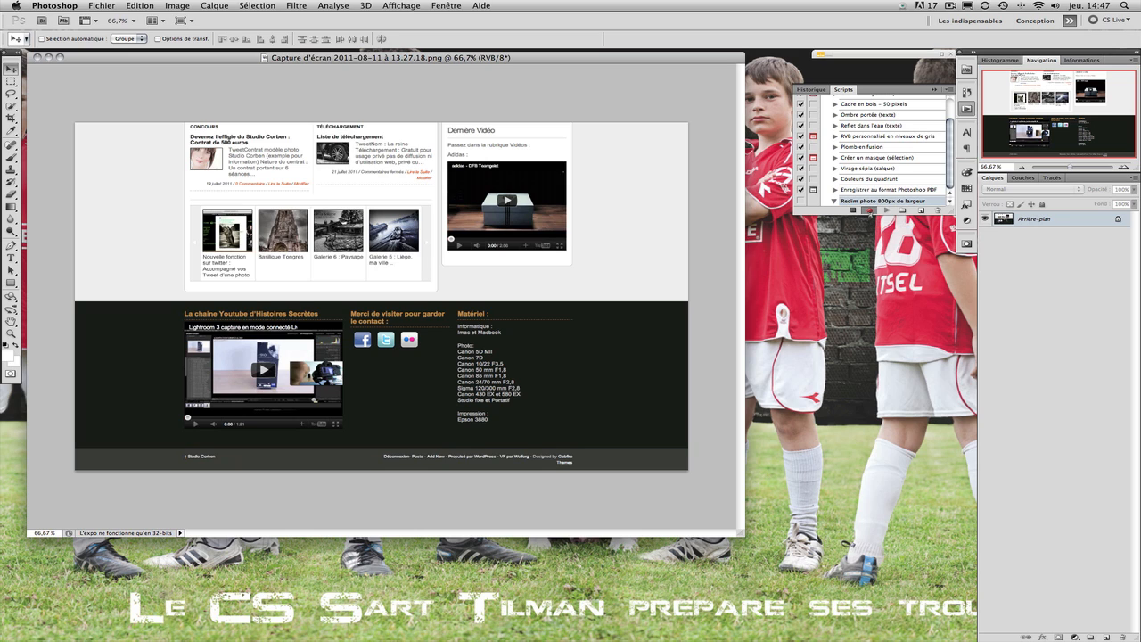
Step: Record an image size change to 800 pixels wide in the new action, and stop the recording
left_click(868, 210)
left_click(170, 7)
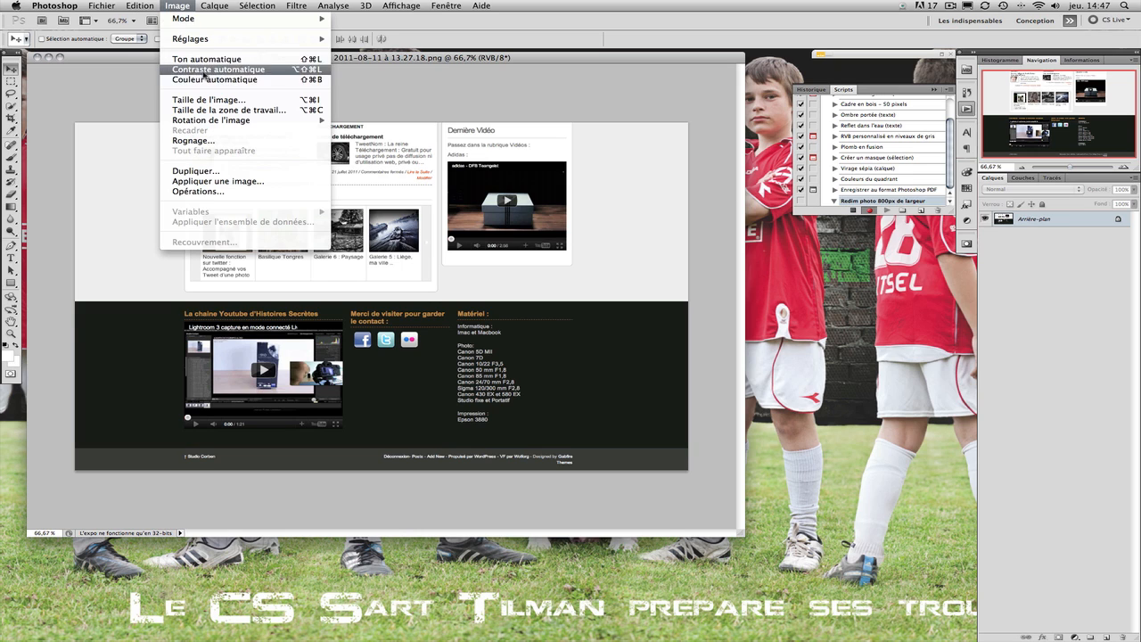
mouse_move(201, 123)
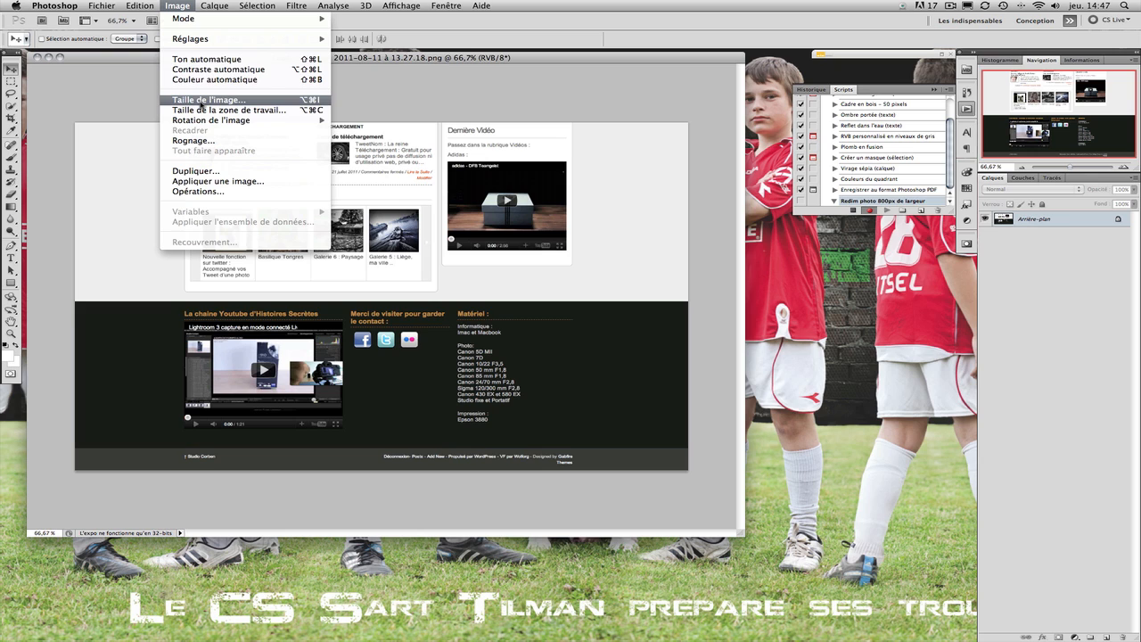
left_click(202, 100)
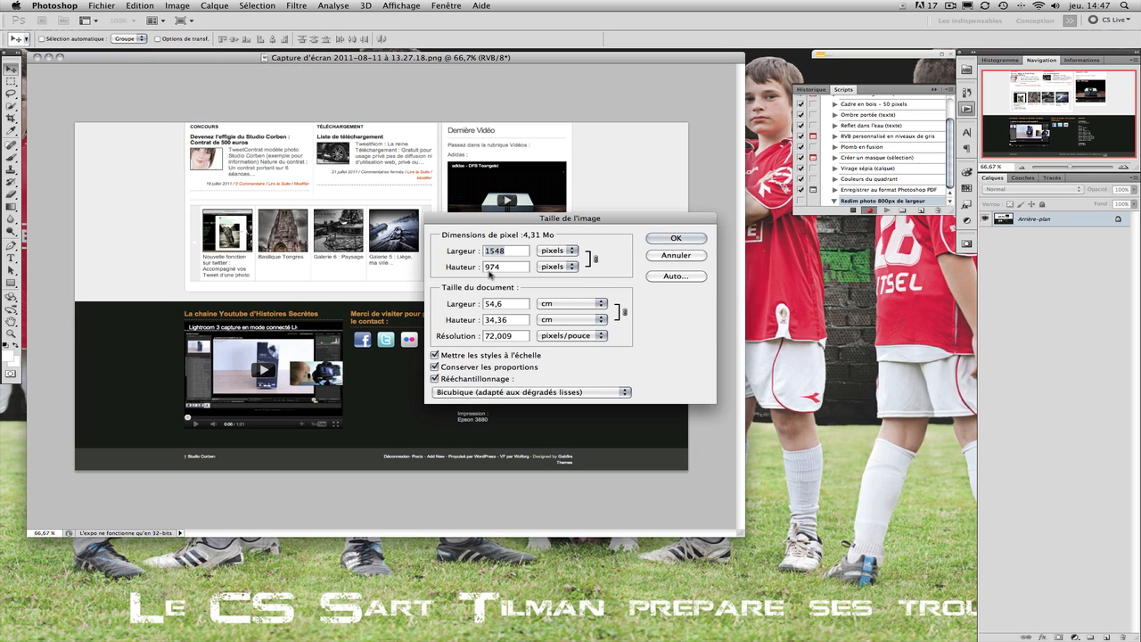
type("800")
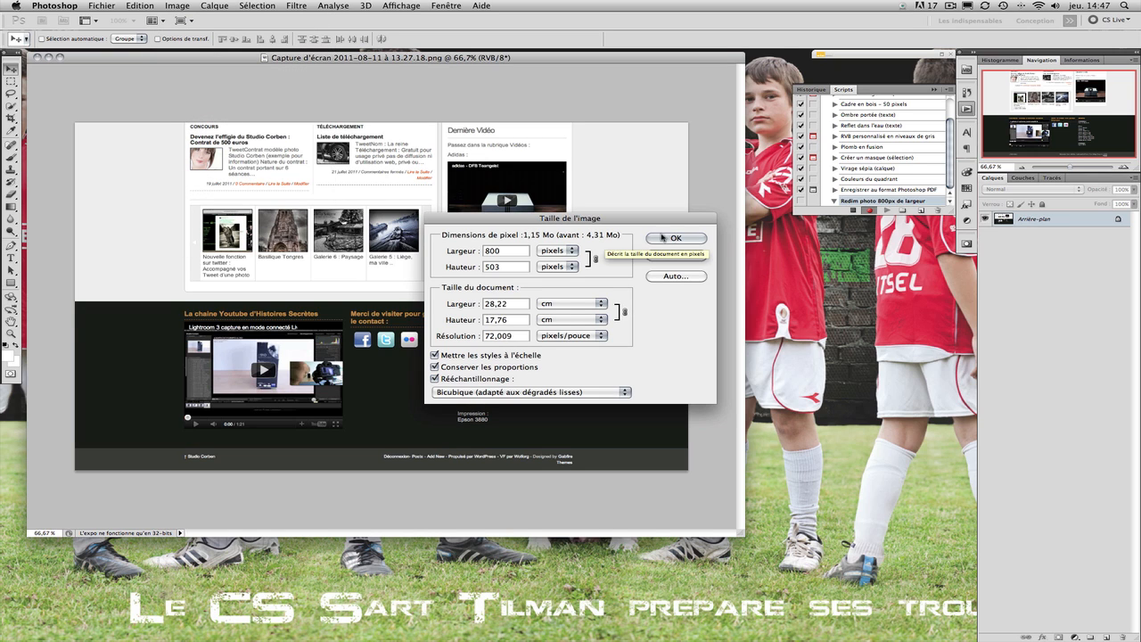
left_click(670, 239)
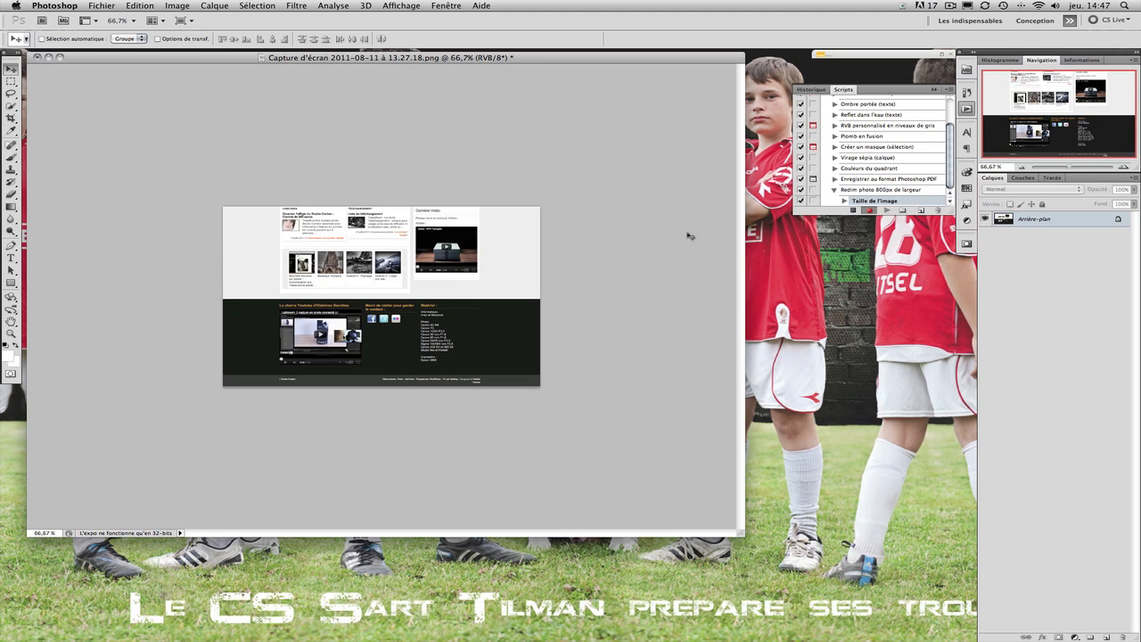
left_click(853, 211)
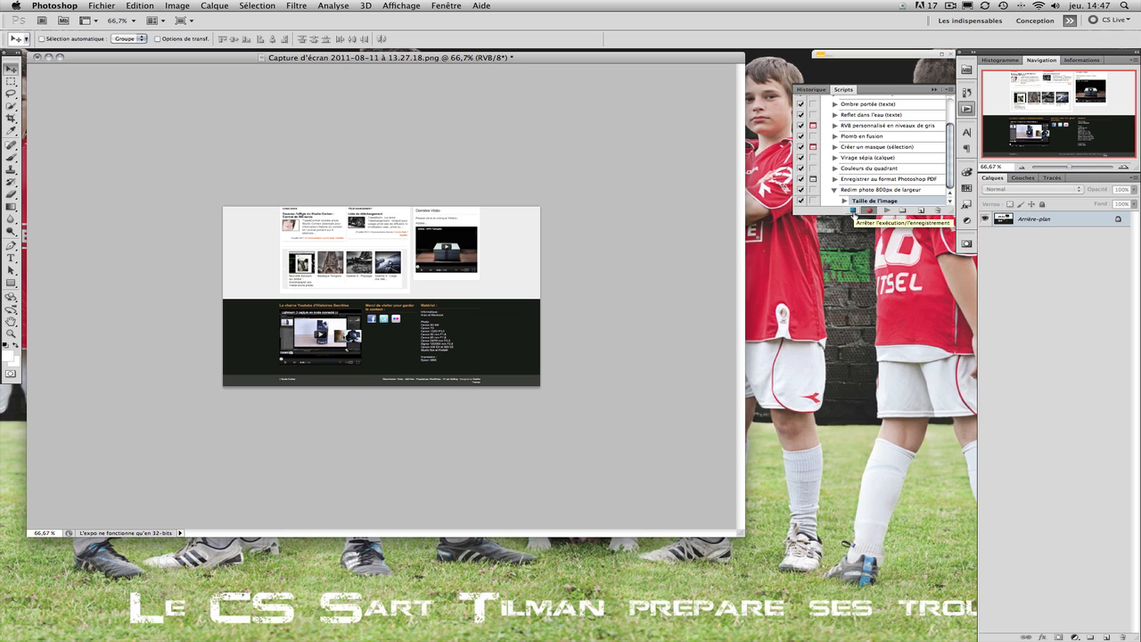
left_click(853, 211)
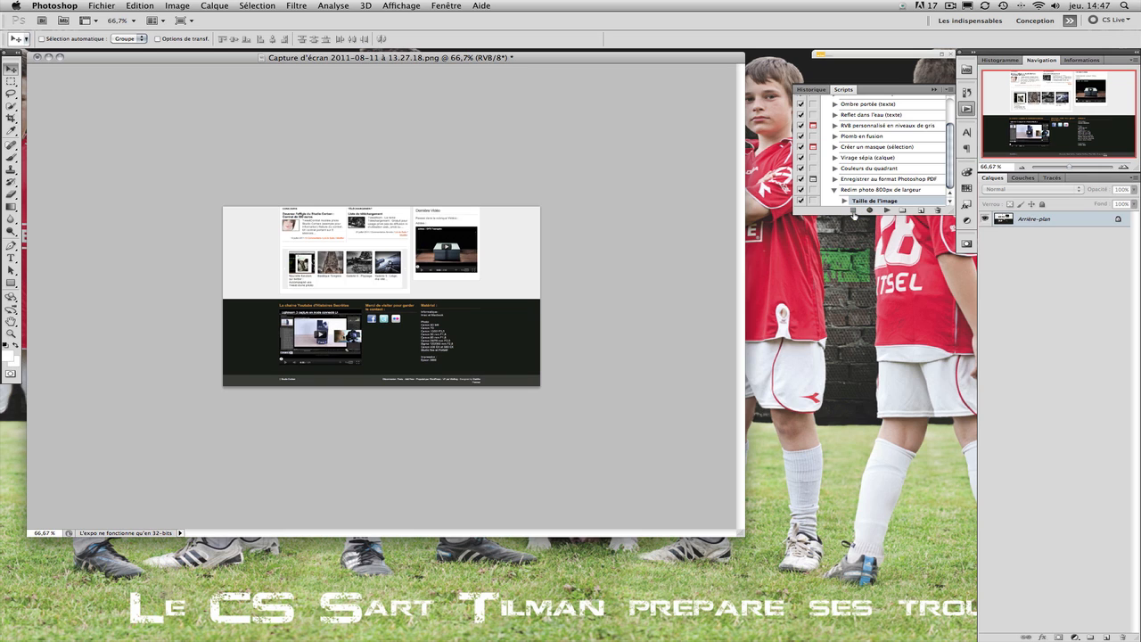
left_click(835, 191)
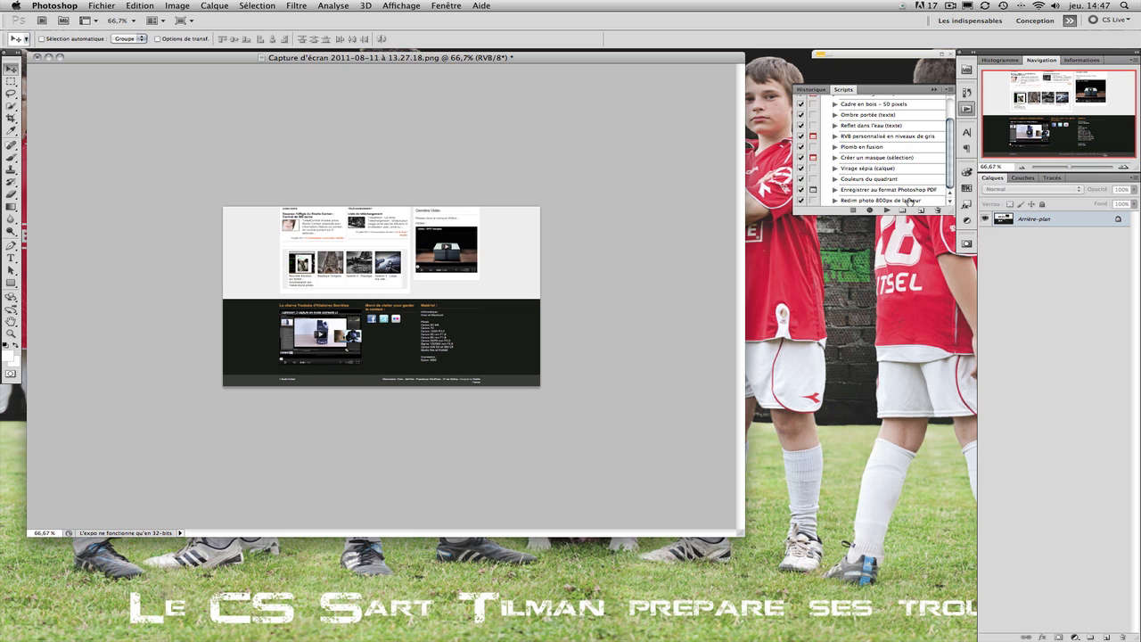
Step: Undo the recorded resize and test the action "Redim photo 800px de largeur" on the screenshot
key("super+z")
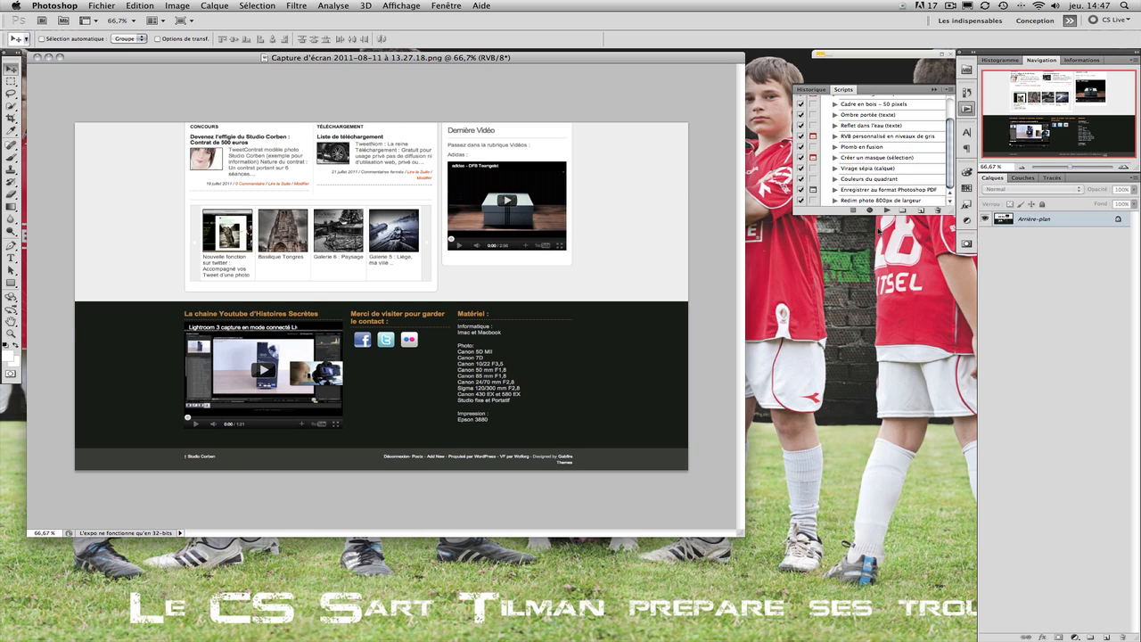
left_click(886, 210)
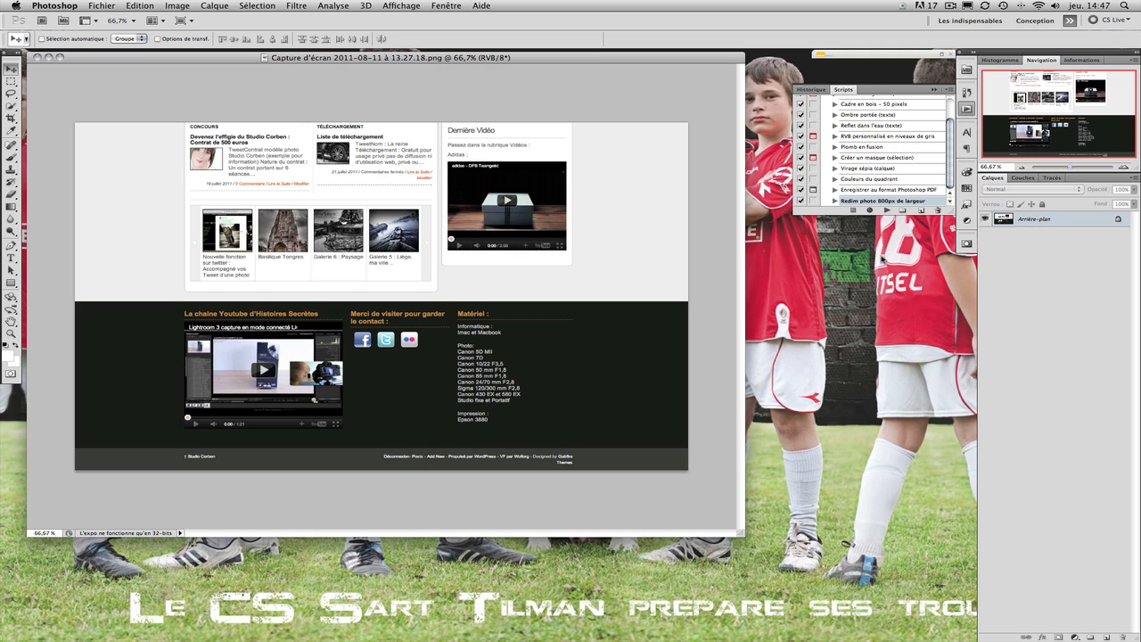
left_click(886, 211)
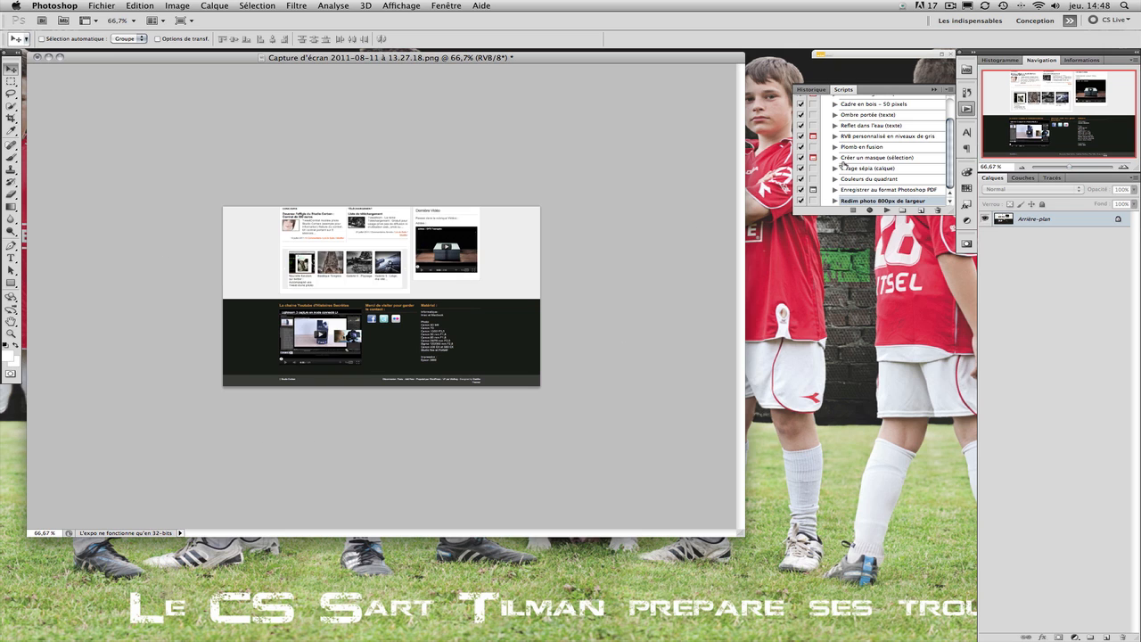
left_click(951, 7)
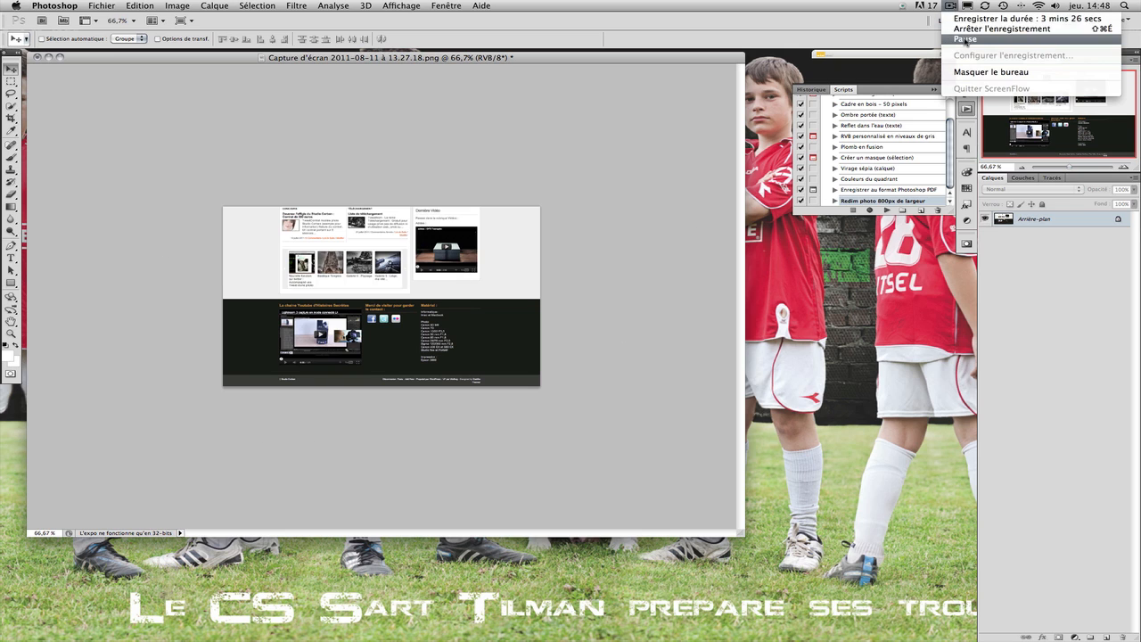
left_click(965, 41)
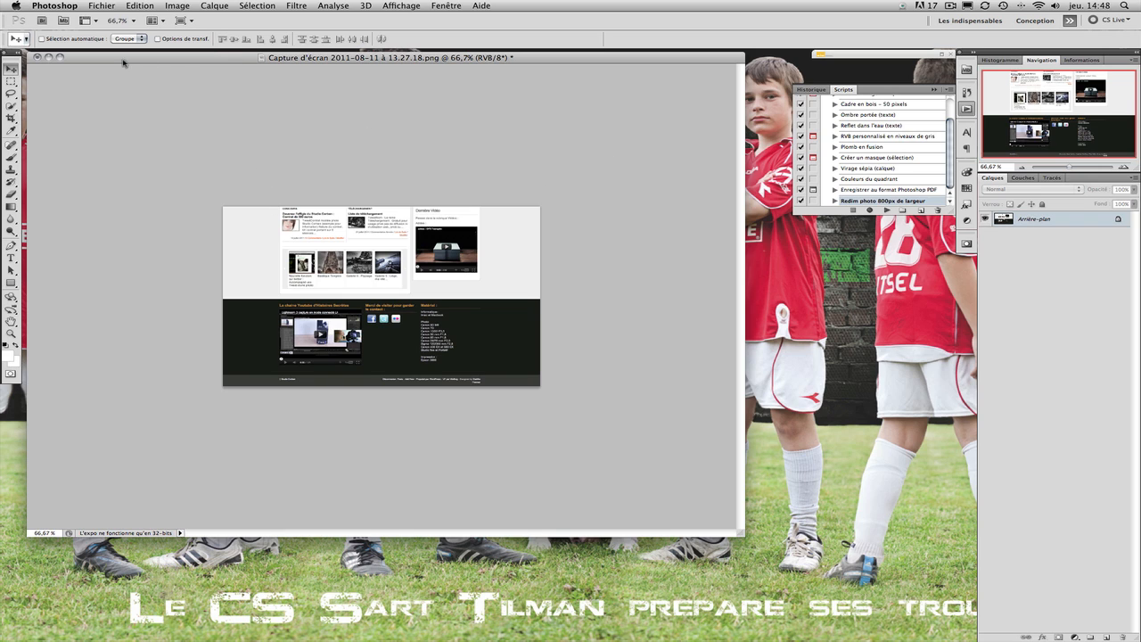
Step: Close the screenshot document without saving its changes and collapse the list of actions
left_click(38, 57)
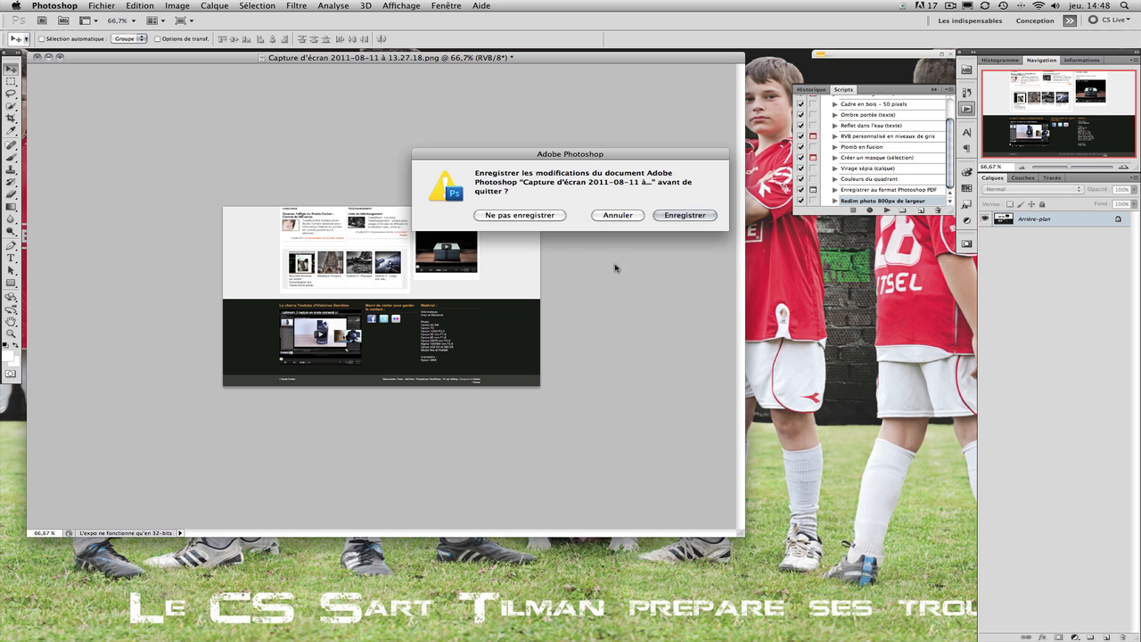
left_click(539, 214)
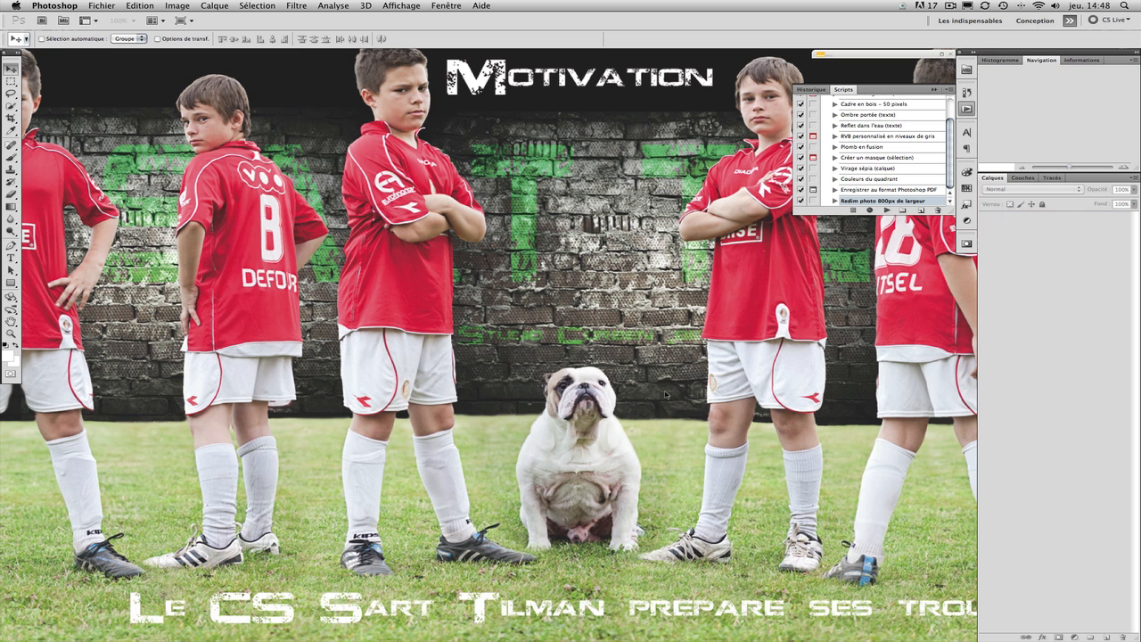
left_click(933, 90)
Step: Switch to the Finder, check the dimensions of the first JPEG in the desktop folder "Dossier Source du tuto script", and close the folder window
left_click(924, 105)
double_click(1091, 398)
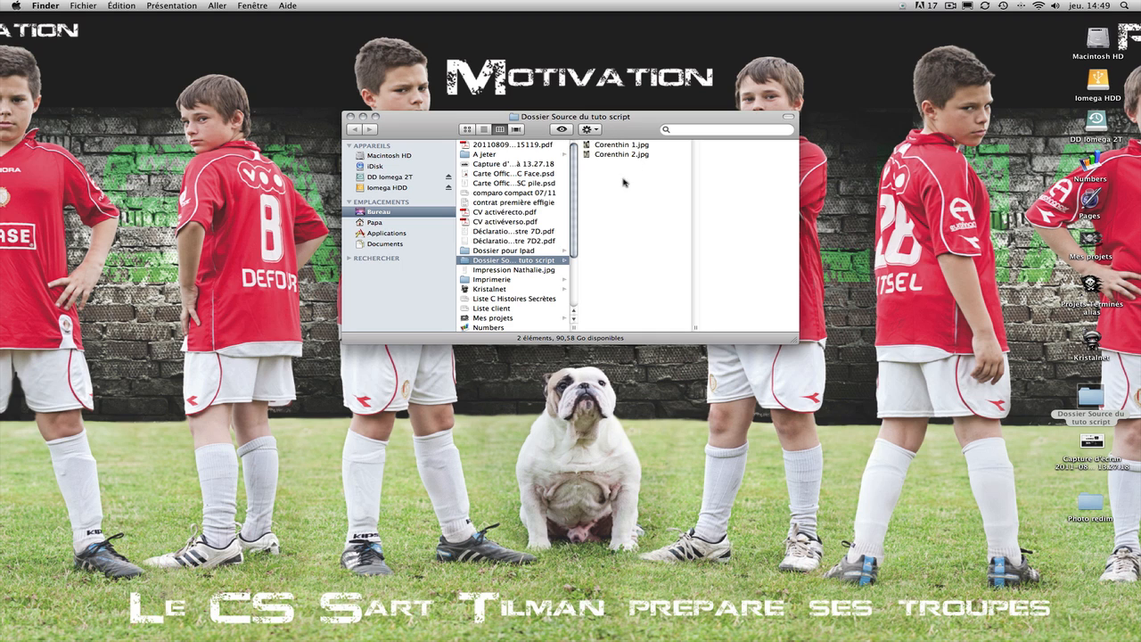
left_click(622, 146)
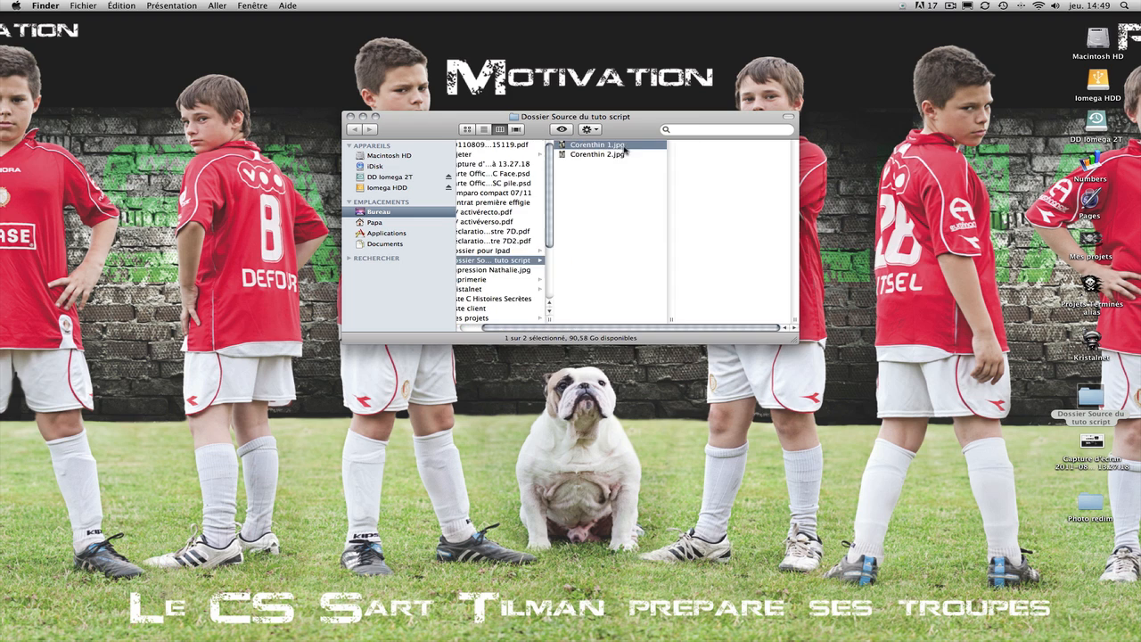
scroll(742, 310, "down", 5)
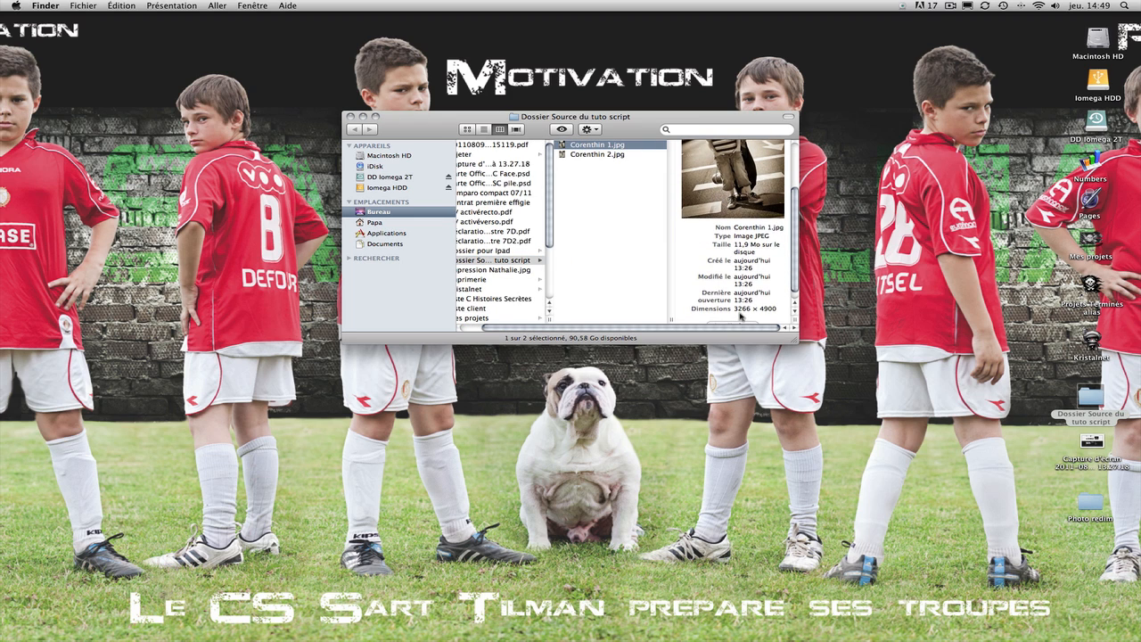
key("super+w")
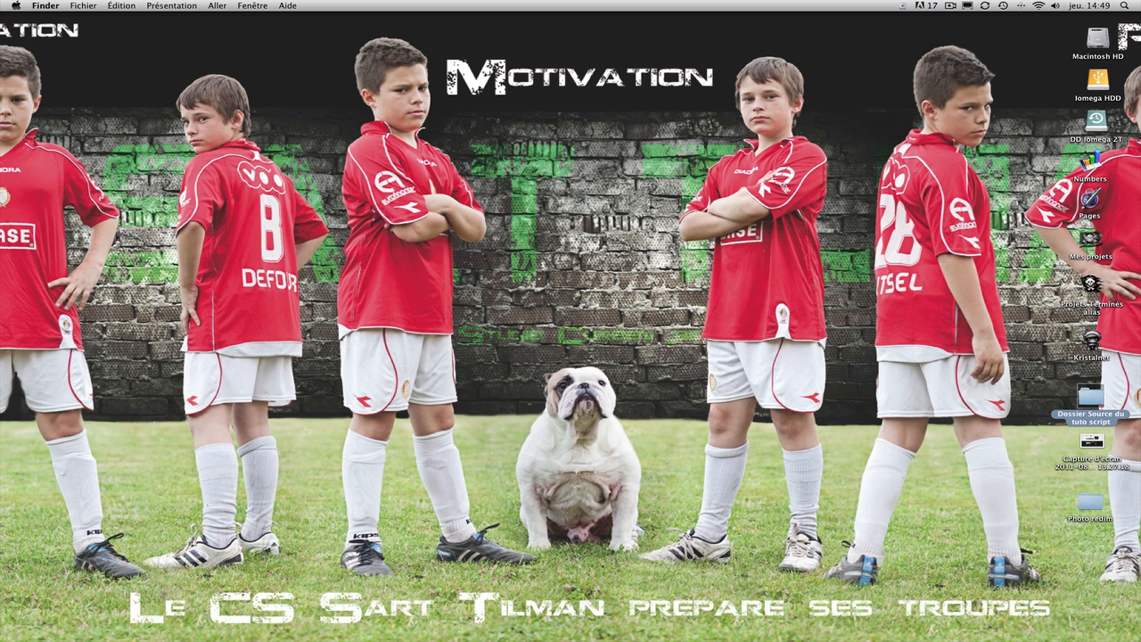
Step: Switch to Photoshop and open the batch processing (Traitement par lots) settings
left_click(606, 606)
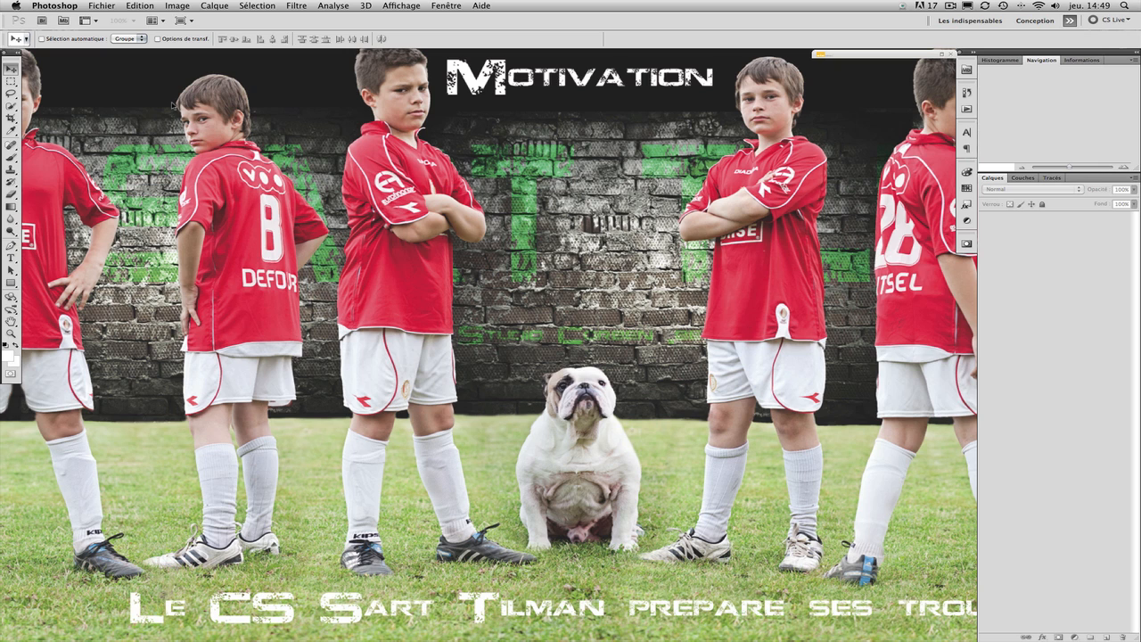
left_click(115, 8)
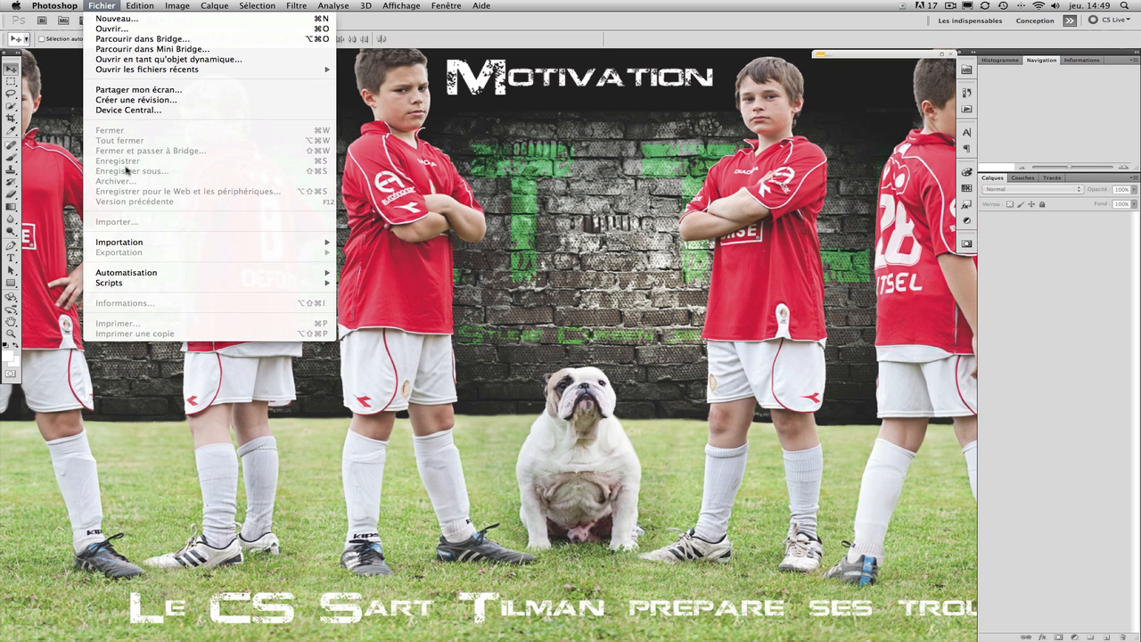
mouse_move(142, 272)
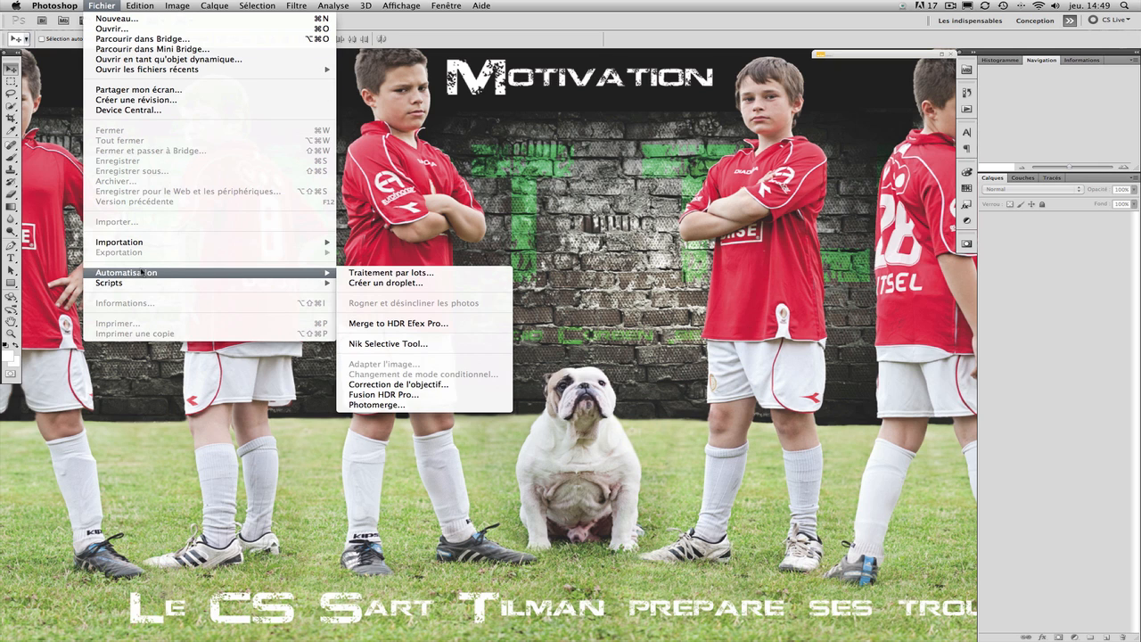
left_click(356, 275)
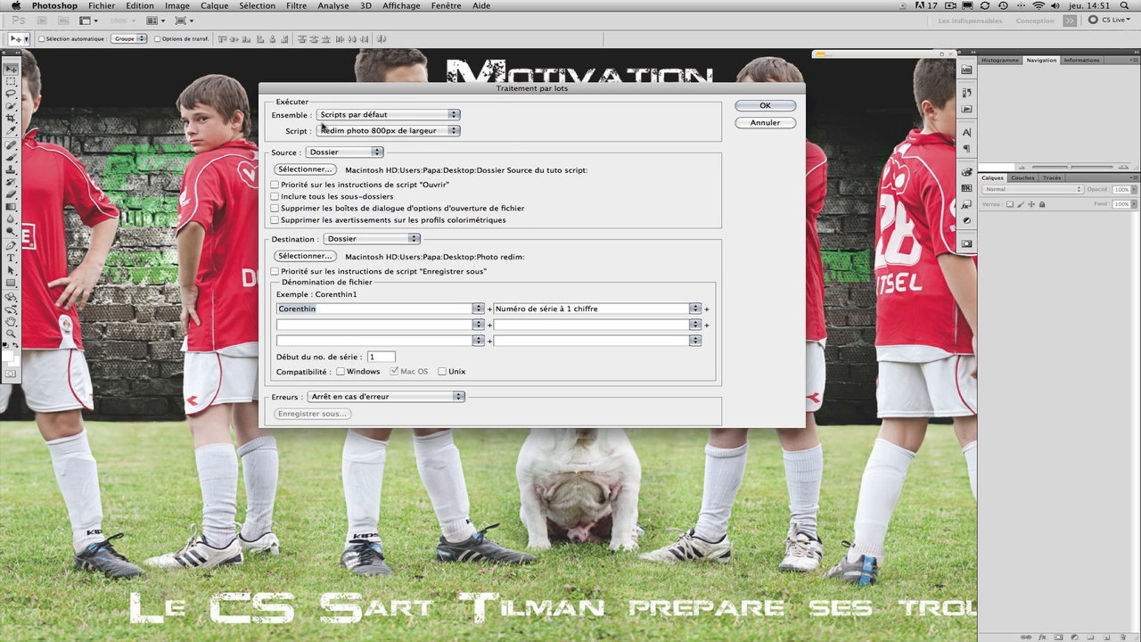
Step: Set the batch to run the script "Redim photo 800px de largeur" on the folder "Dossier Source du tuto script"
left_click(459, 133)
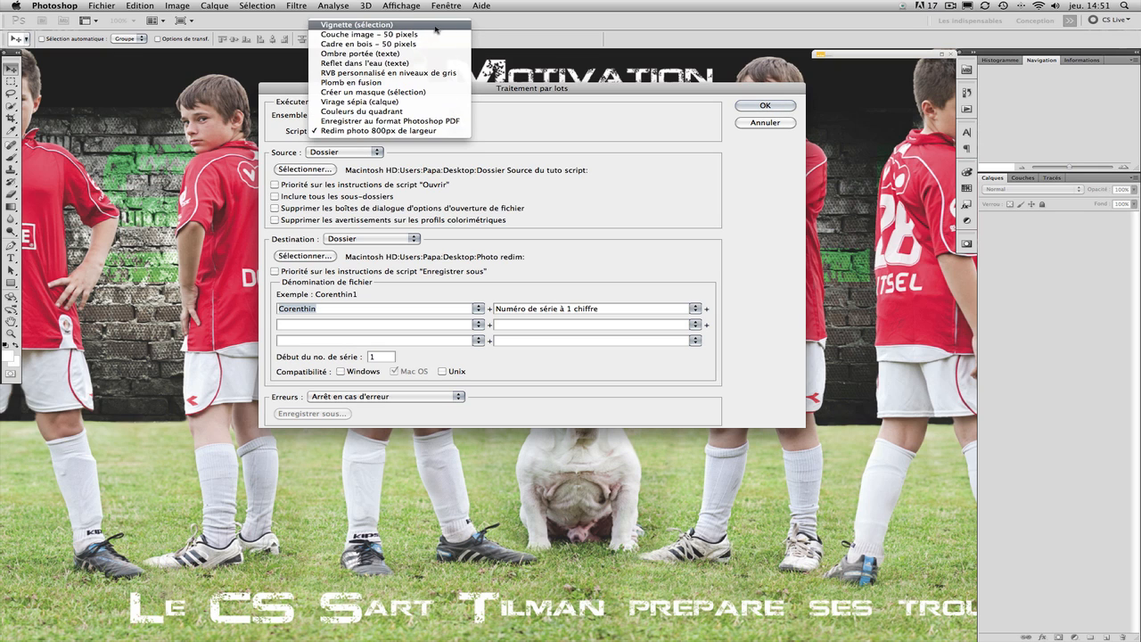
left_click(489, 135)
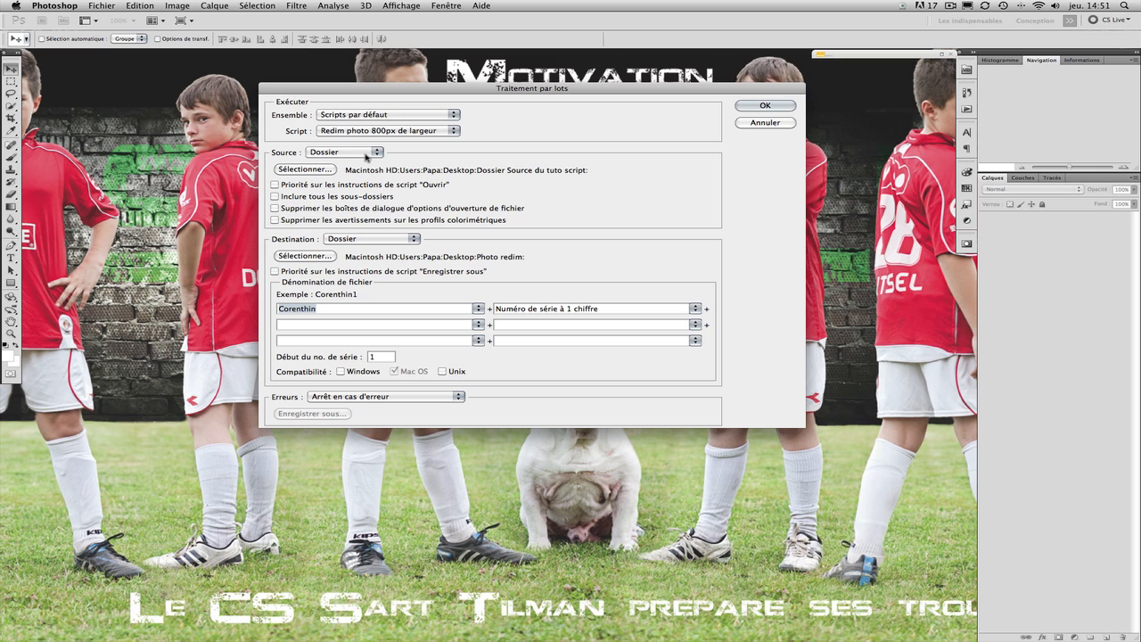
left_click(291, 168)
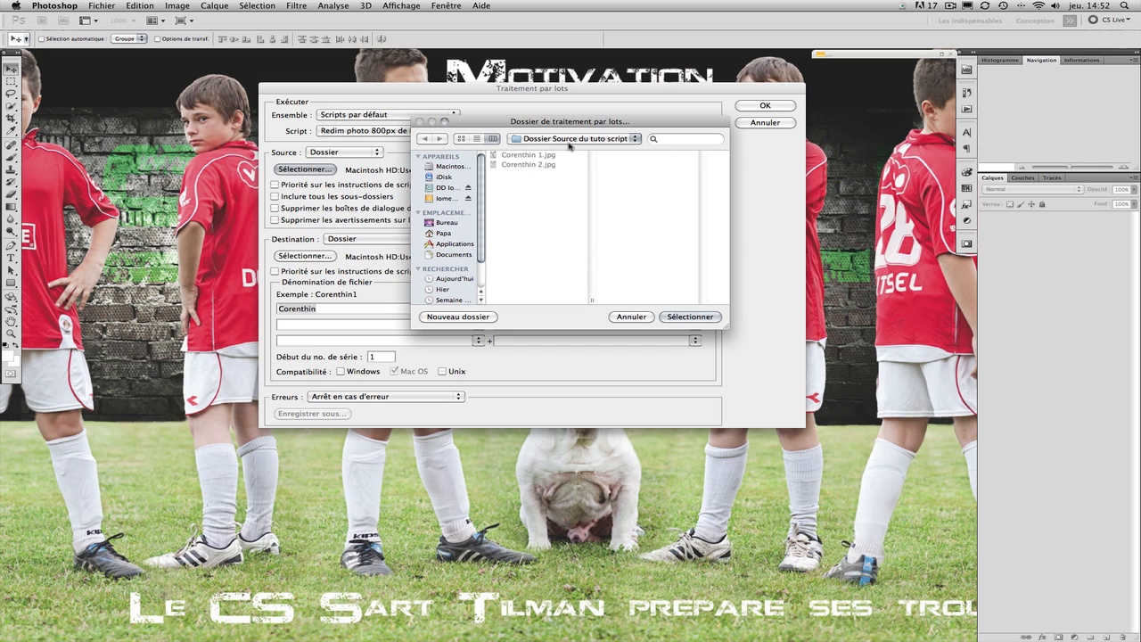
left_click(690, 317)
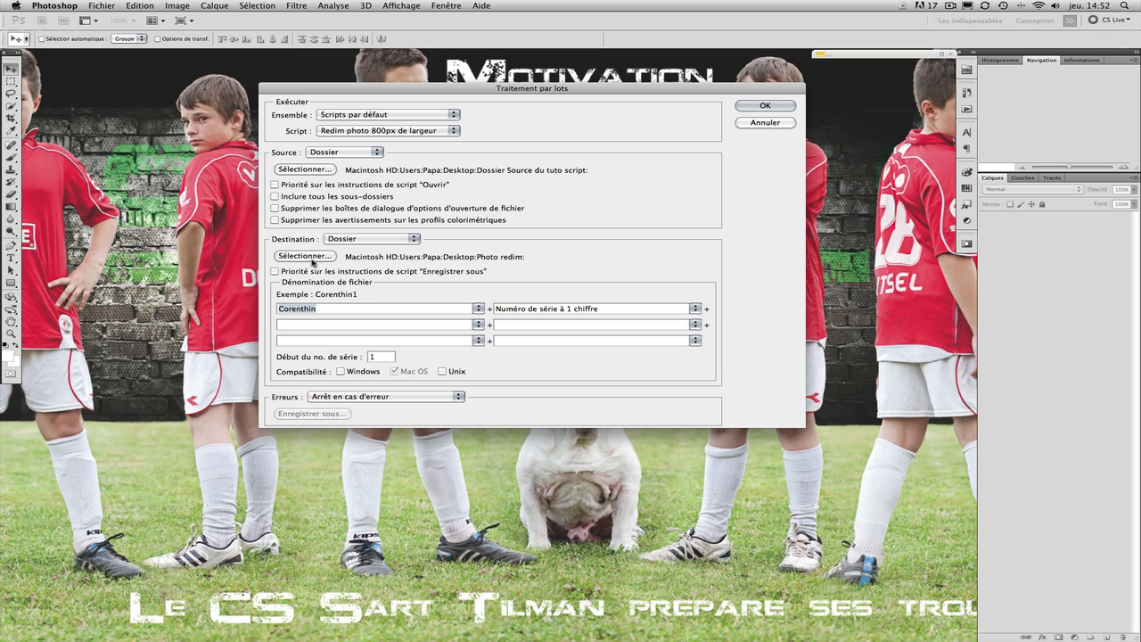
Step: Set the batch destination to the folder "Photo redim" on the desktop
left_click(413, 237)
left_click(416, 238)
left_click(299, 256)
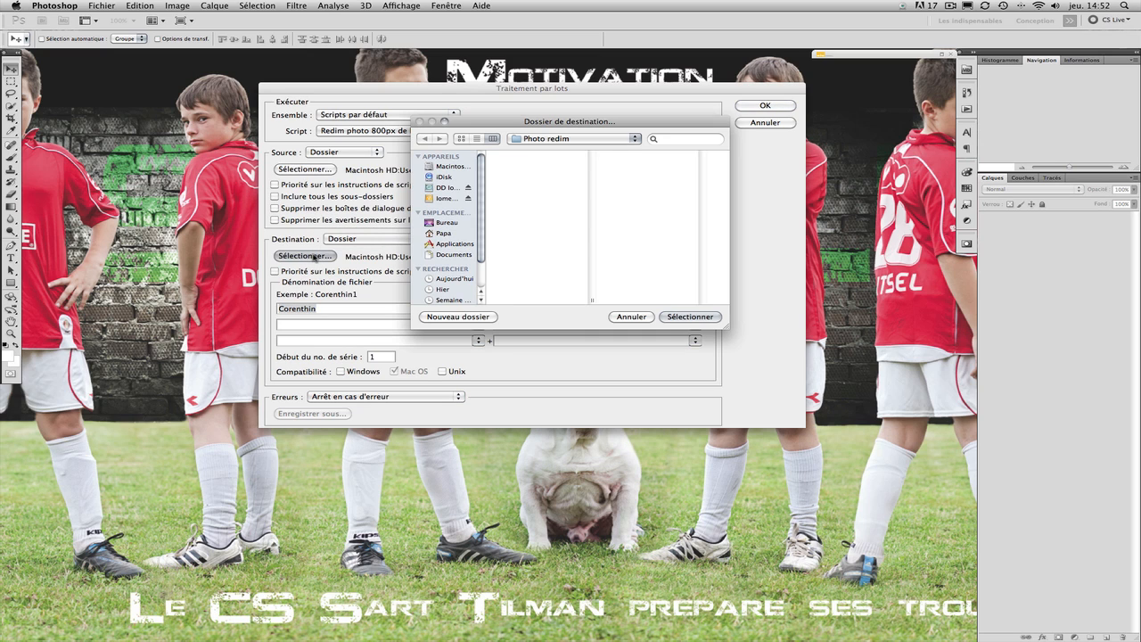
left_click(447, 222)
scroll(551, 242, "down", 5)
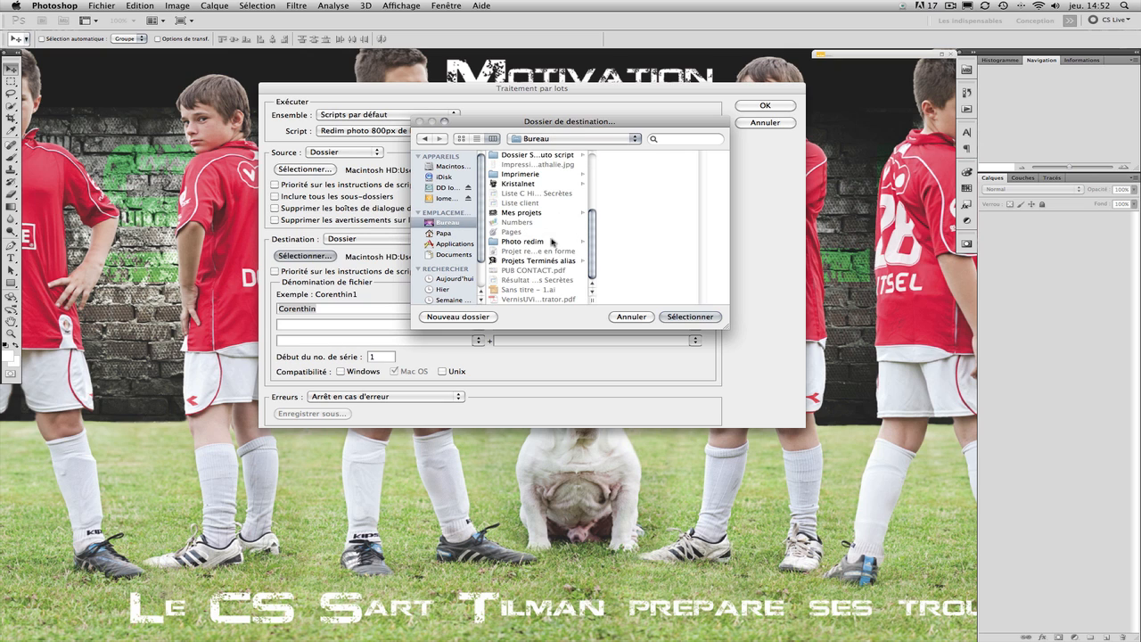
left_click(540, 241)
left_click(690, 317)
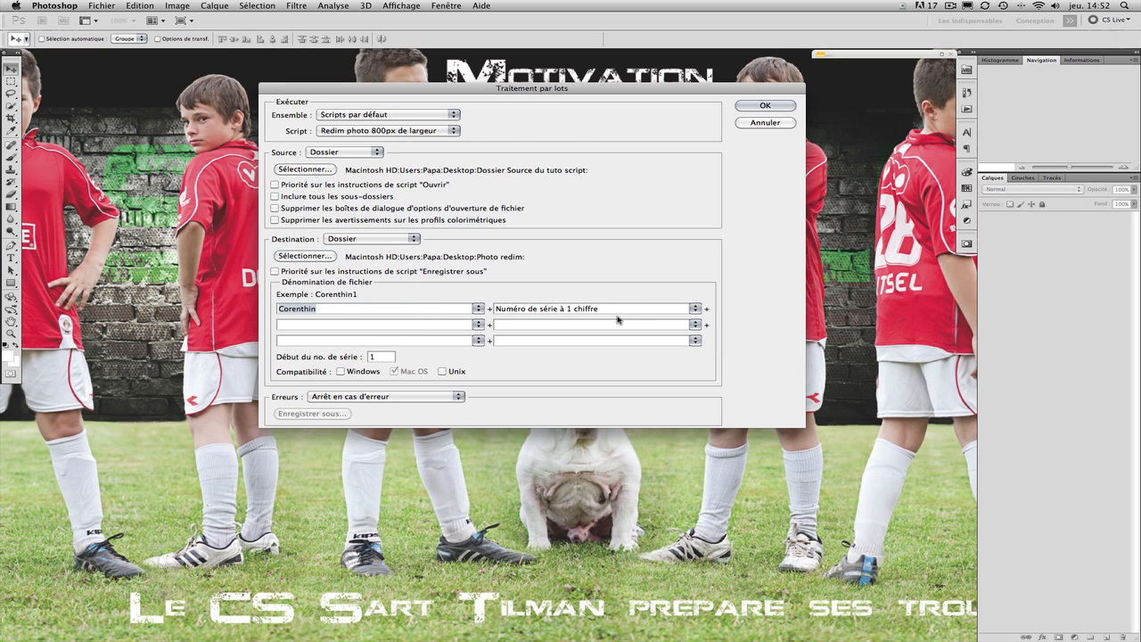
Step: Name the output files with the subject's first name plus a one-digit serial number, and run the batch
left_click(332, 308)
key("super+a")
left_click(672, 310)
left_click(764, 105)
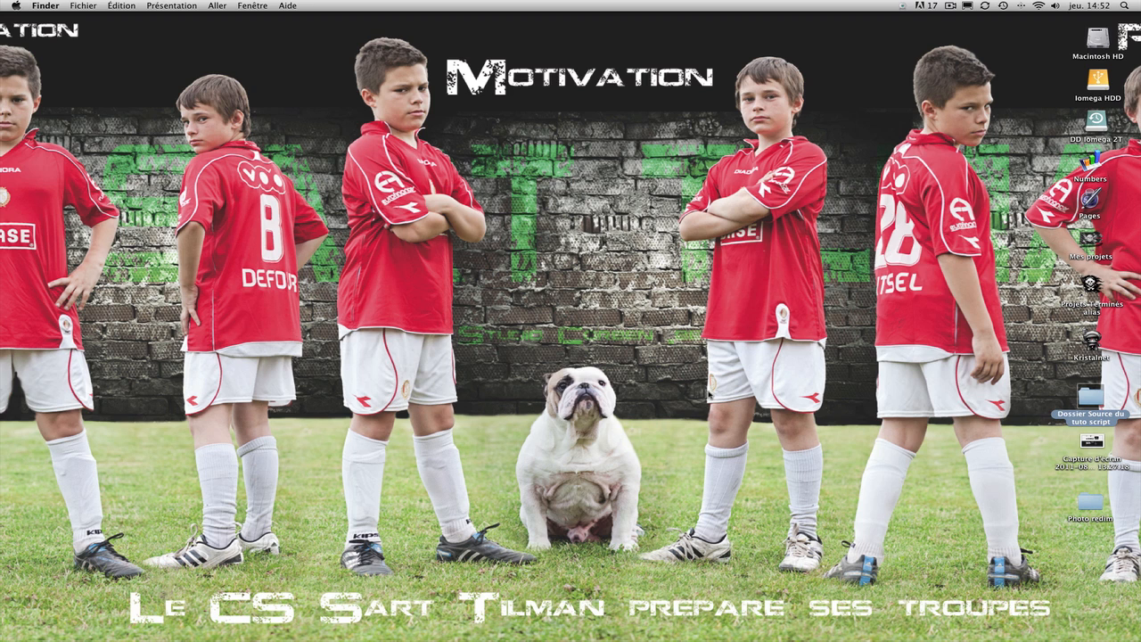
Step: Open the desktop folder "Photo redim" in the Finder and check the dimensions of both resized photos in their file information
double_click(1086, 504)
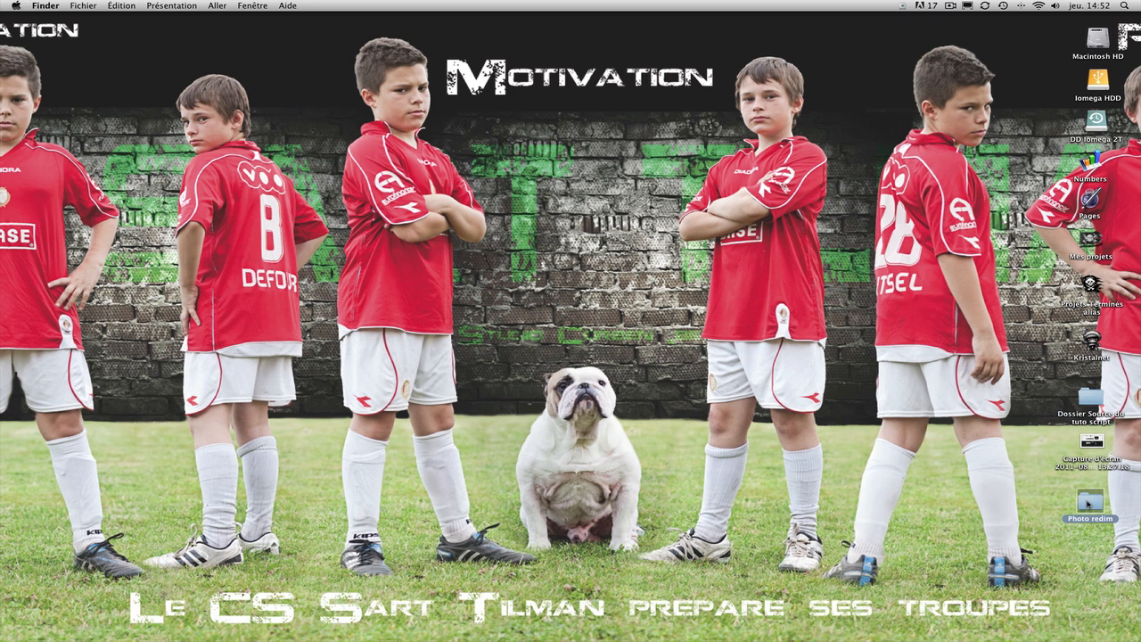
left_click_drag(624, 169, 624, 138)
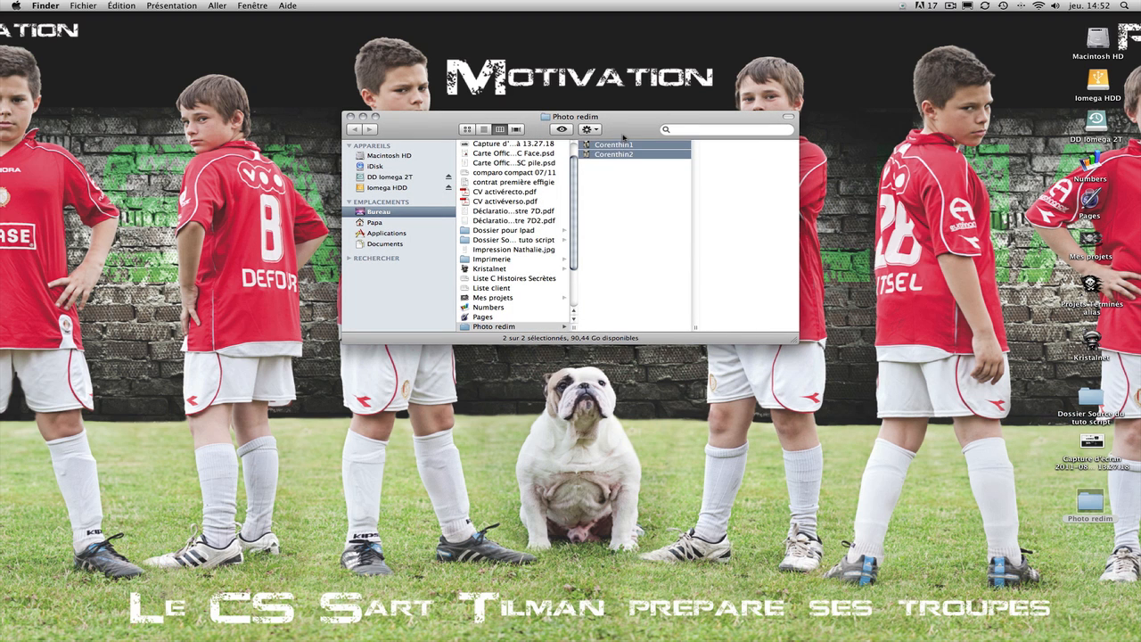
right_click(618, 150)
mouse_move(644, 166)
left_click(664, 195)
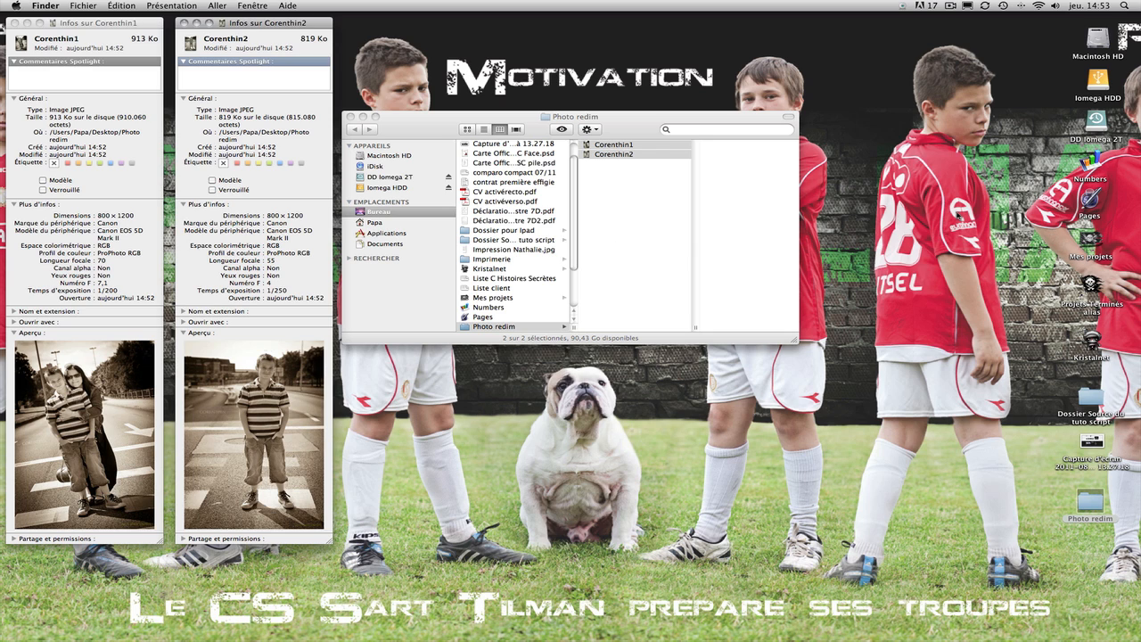
left_click(950, 8)
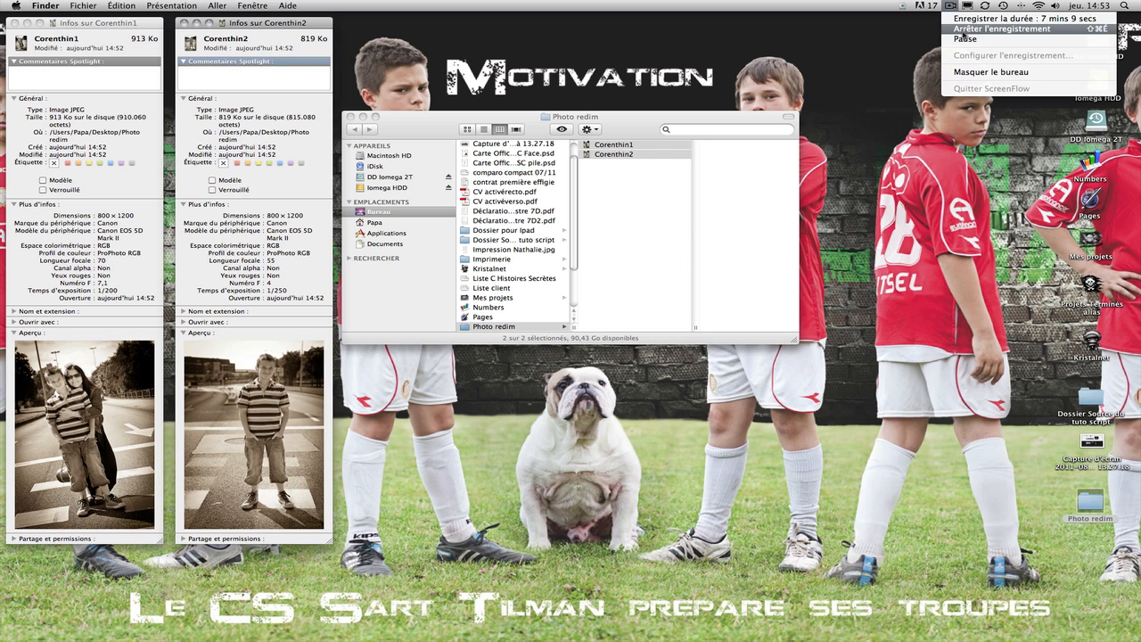